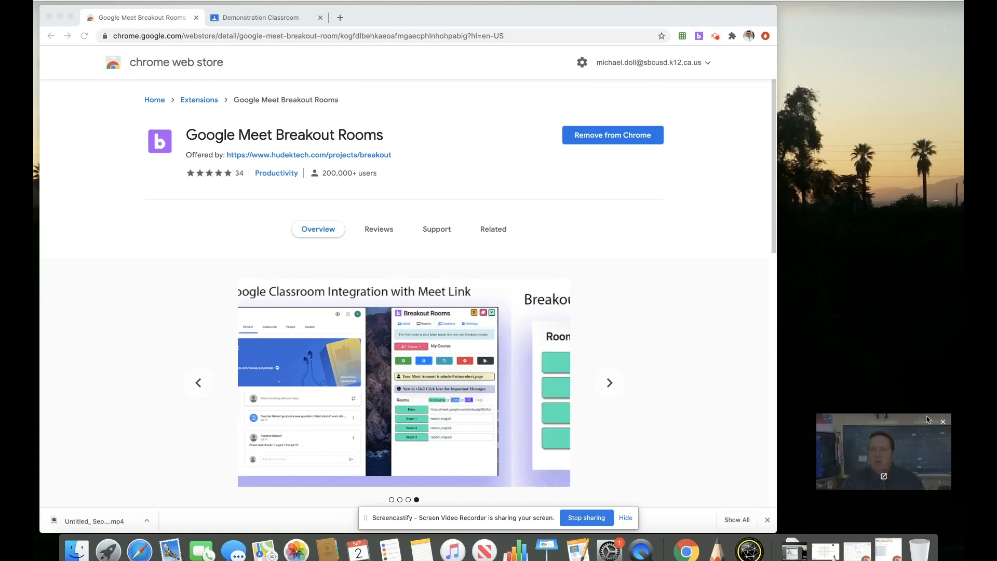
# Switch to the Demonstration Classroom page, open the Breakout Rooms extension beside it, and shift its window slightly inward.
pyautogui.click(943, 422)
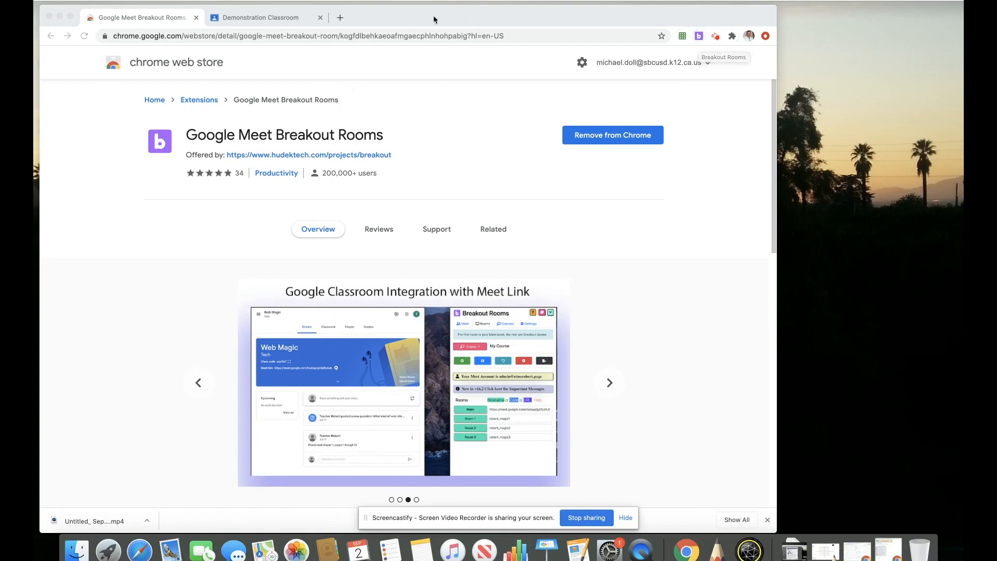
pyautogui.click(277, 19)
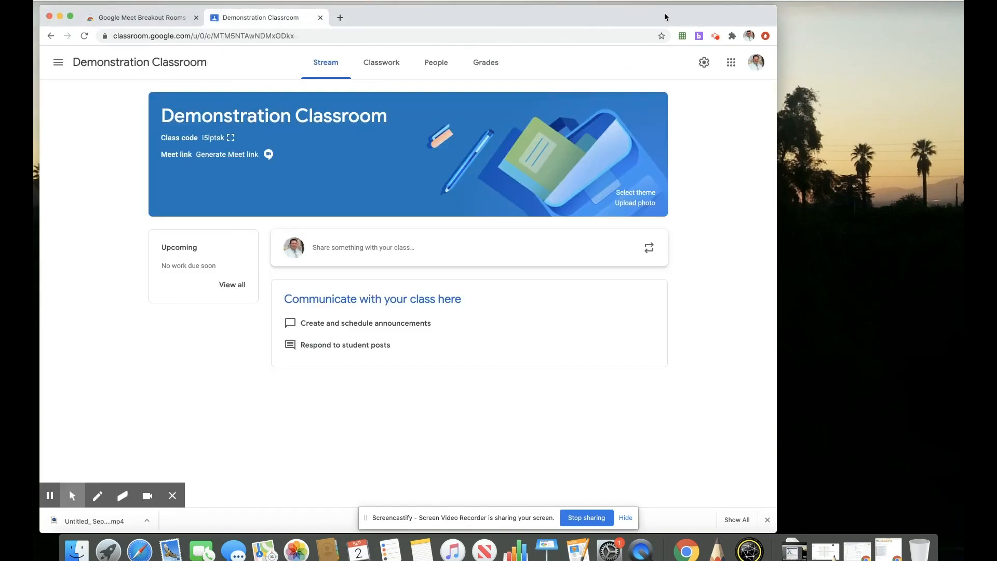
pyautogui.click(699, 36)
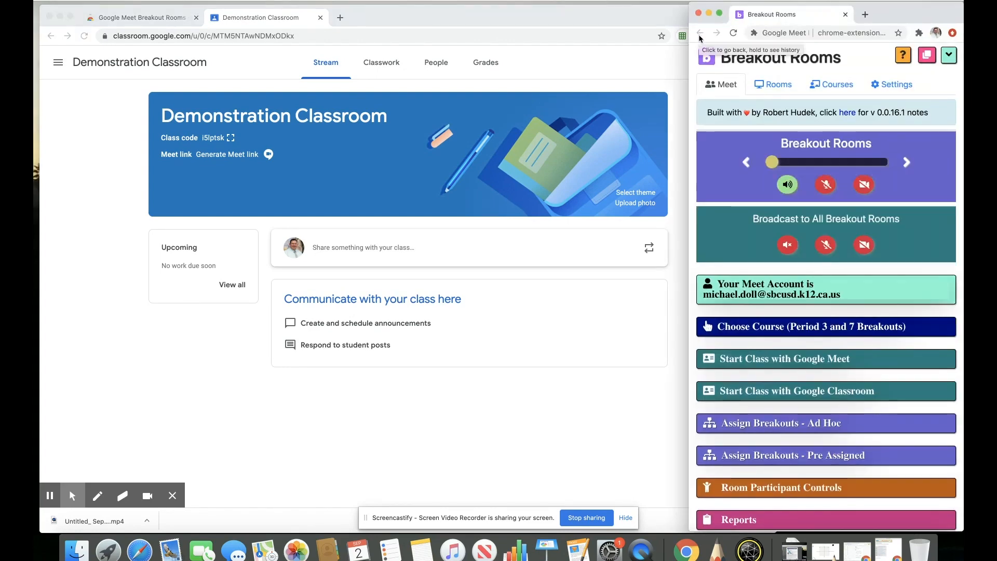
pyautogui.moveTo(909, 14); pyautogui.dragTo(882, 20)
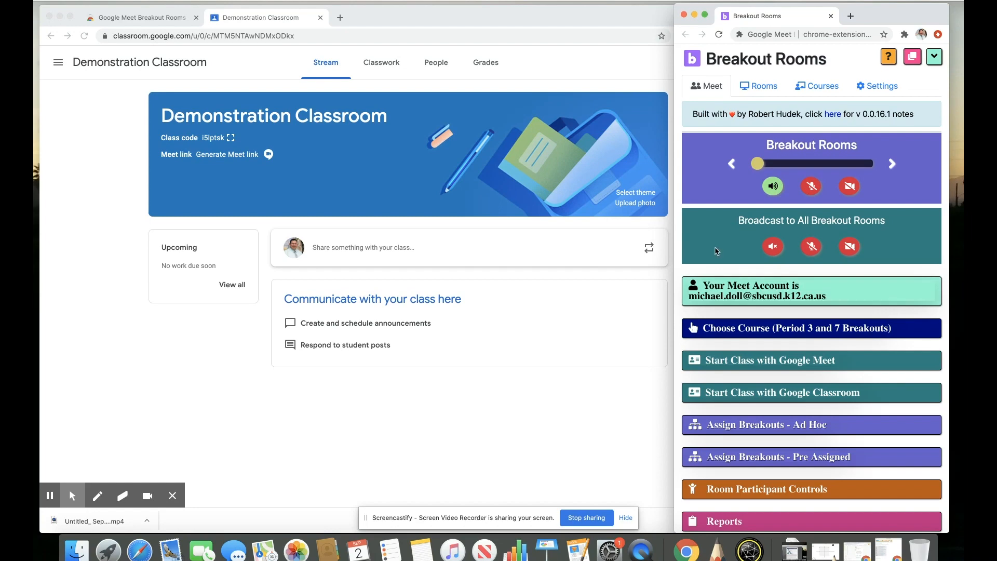
# Add a course named Period 6 with the description Demonstration Classroom to the extension's course list and save it.
pyautogui.click(822, 87)
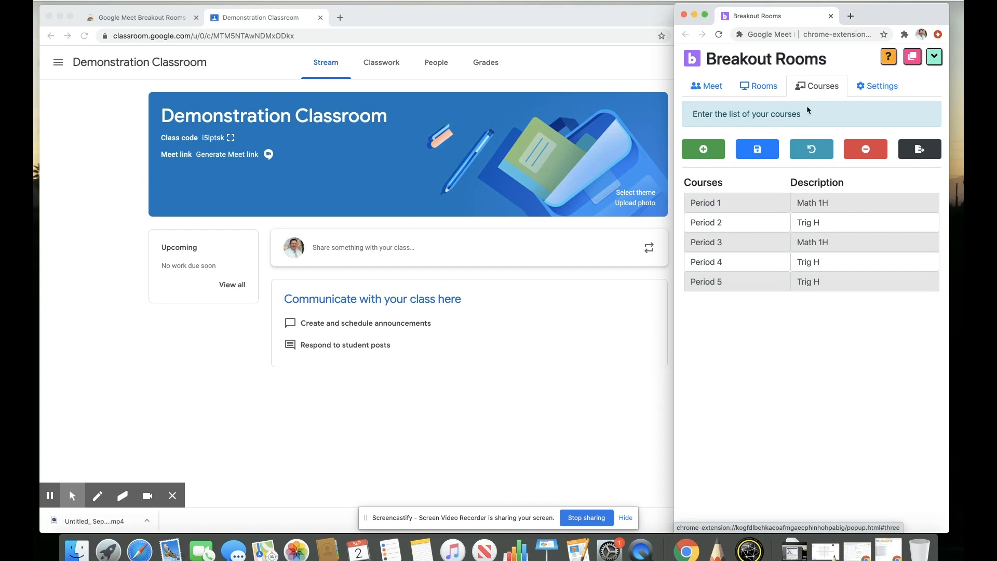
pyautogui.click(707, 151)
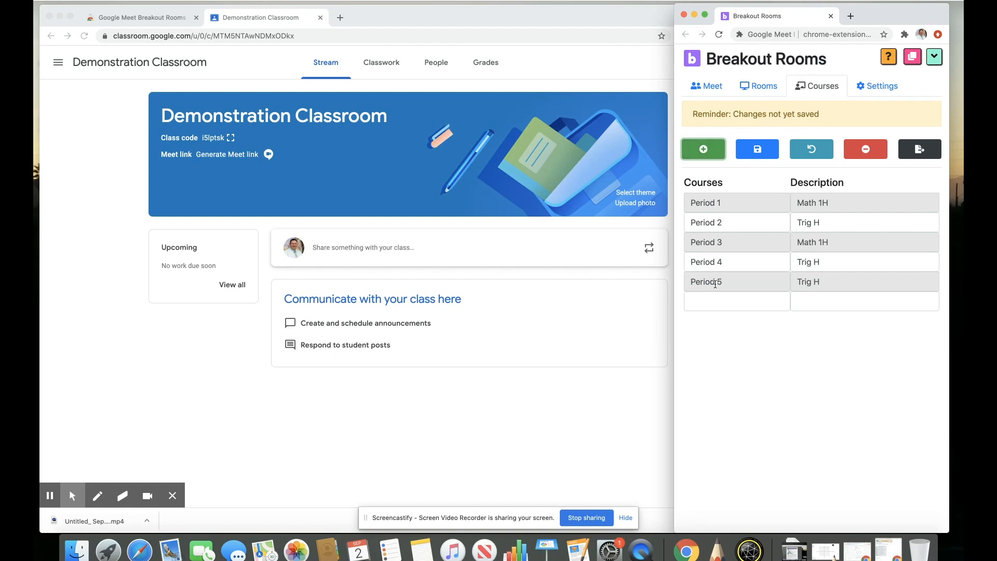
pyautogui.click(710, 301)
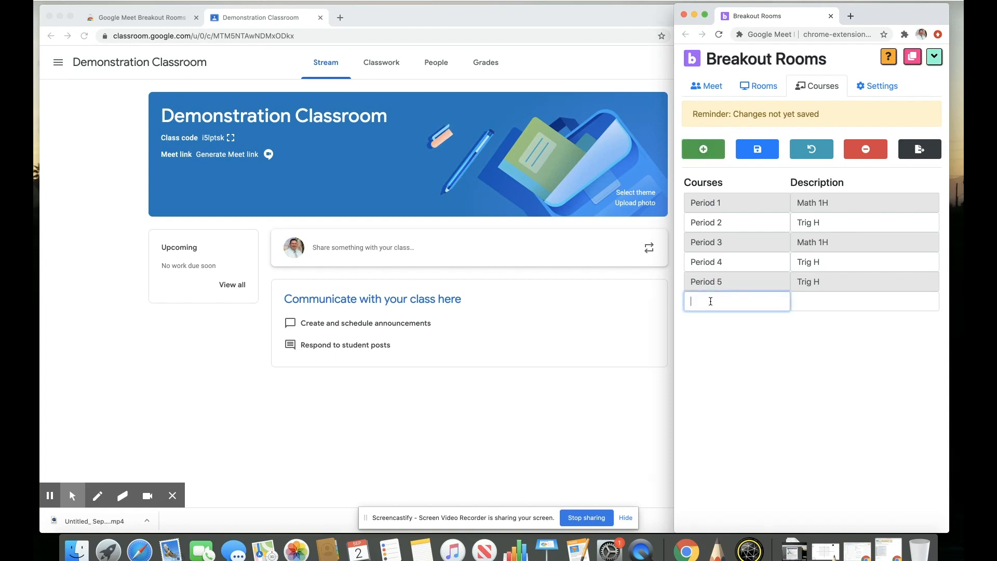
pyautogui.write('Period 6')
pyautogui.press('Tab')
pyautogui.write('D')
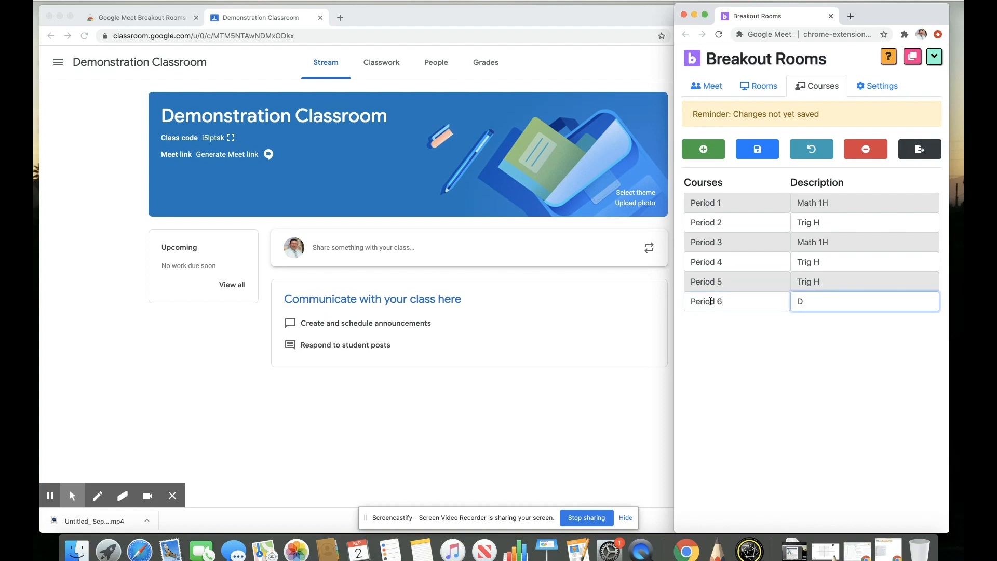
pyautogui.write('emonstration Classroom')
pyautogui.click(764, 150)
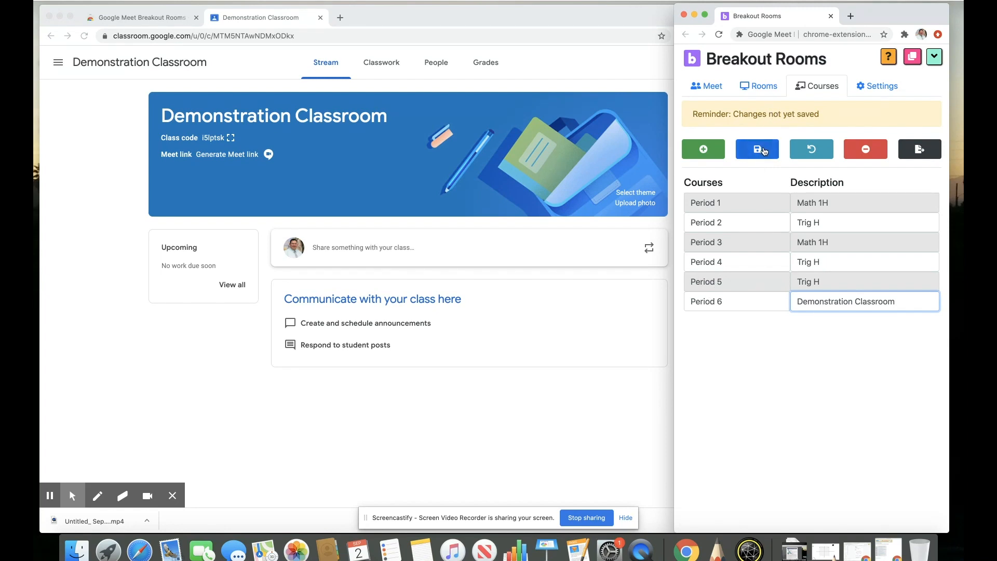
pyautogui.click(759, 150)
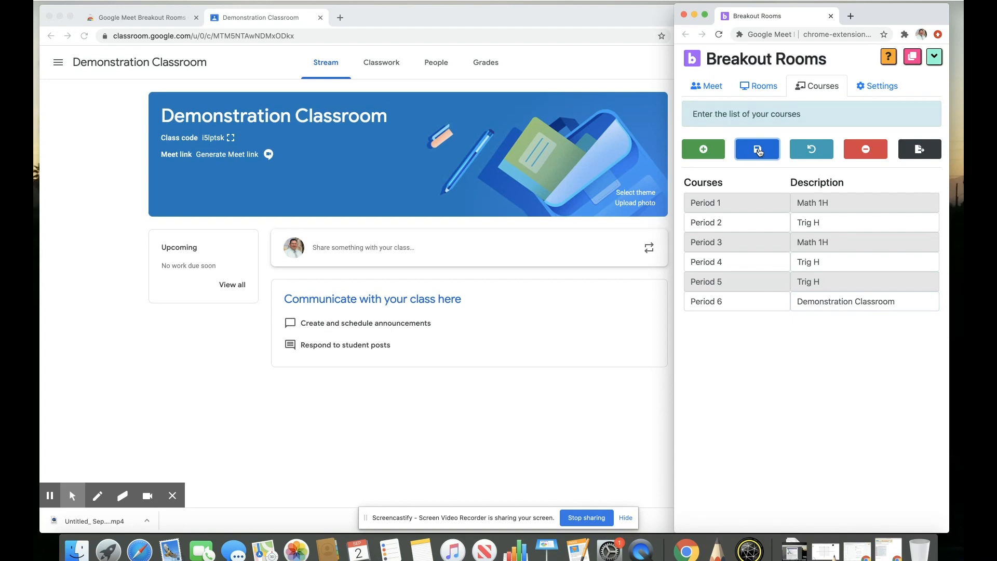
# Show the room list for the Period 6 course and name its first room Main.
pyautogui.click(759, 87)
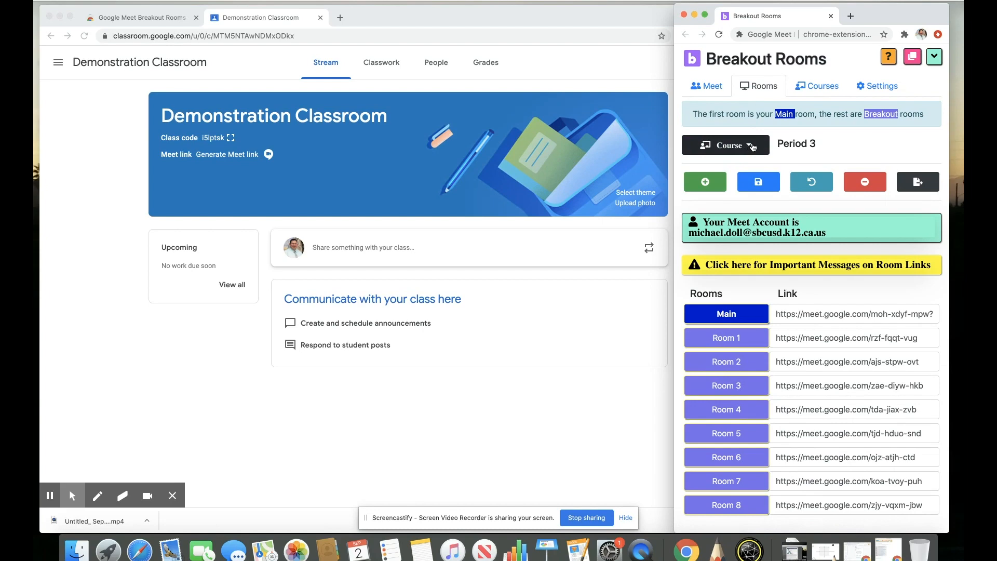
pyautogui.click(752, 147)
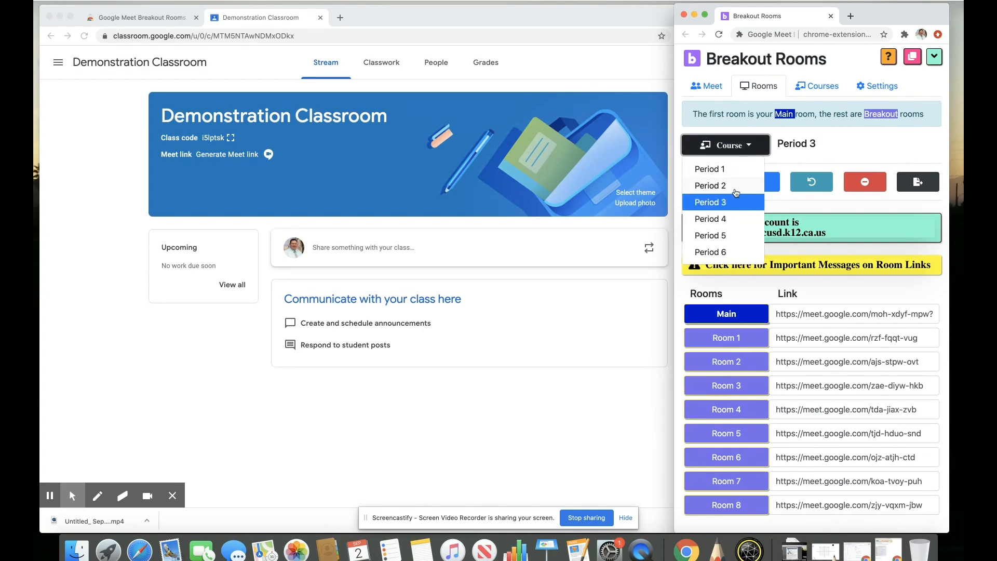
pyautogui.click(723, 252)
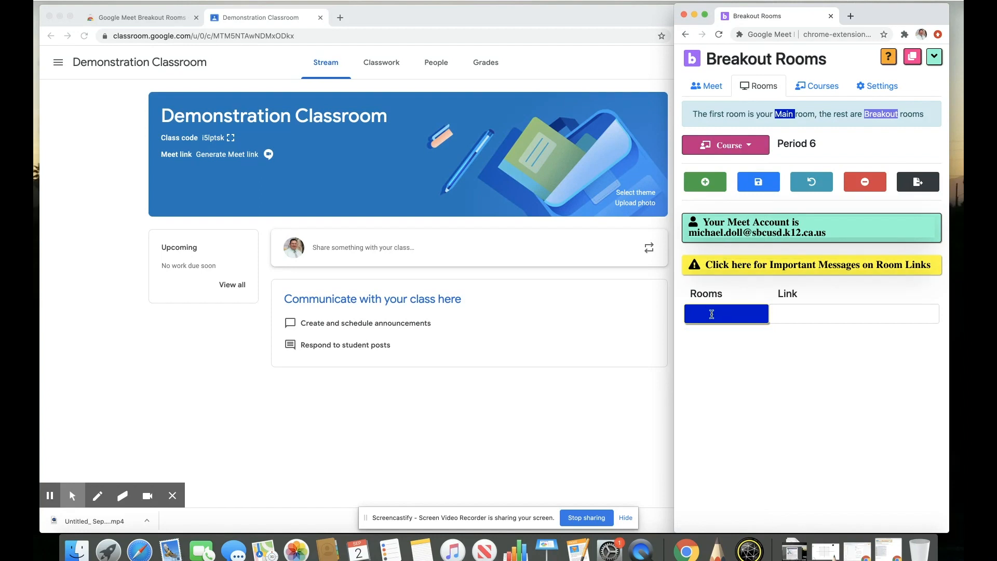
pyautogui.write('Main')
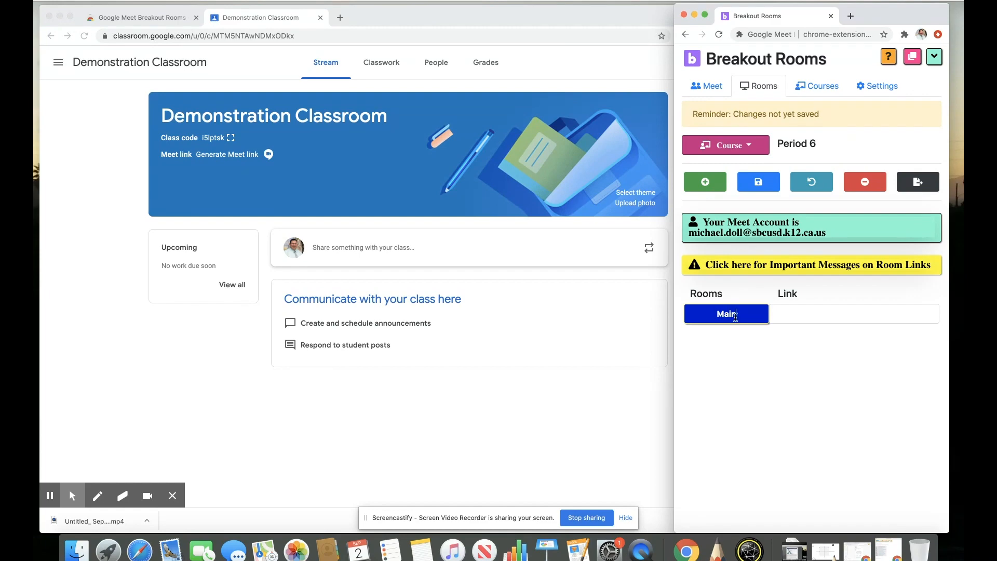
pyautogui.click(787, 316)
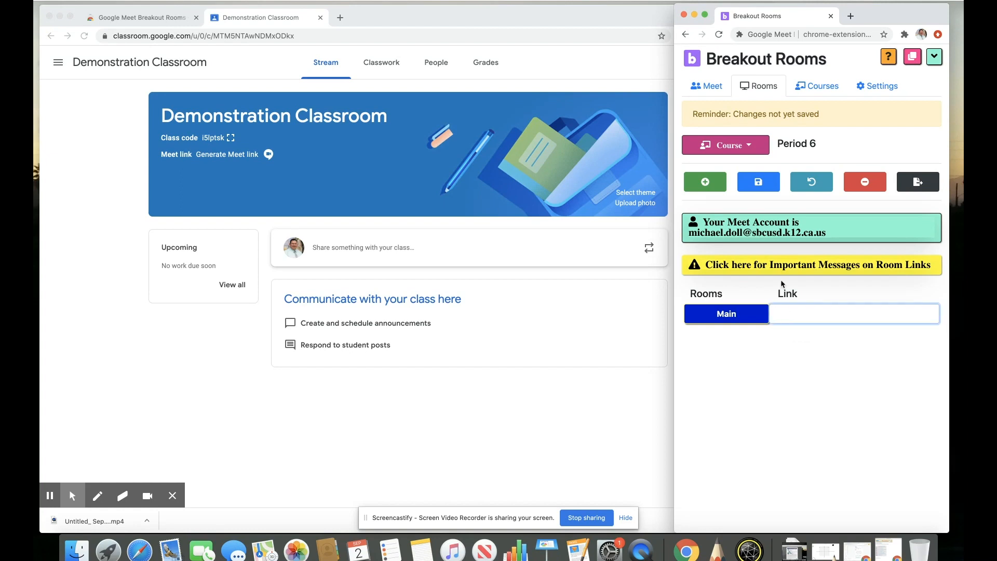
# Add four breakout rooms named Room 1, Room 2, Room 3 and Room 4 to Period 6 and save the room list.
pyautogui.click(706, 182)
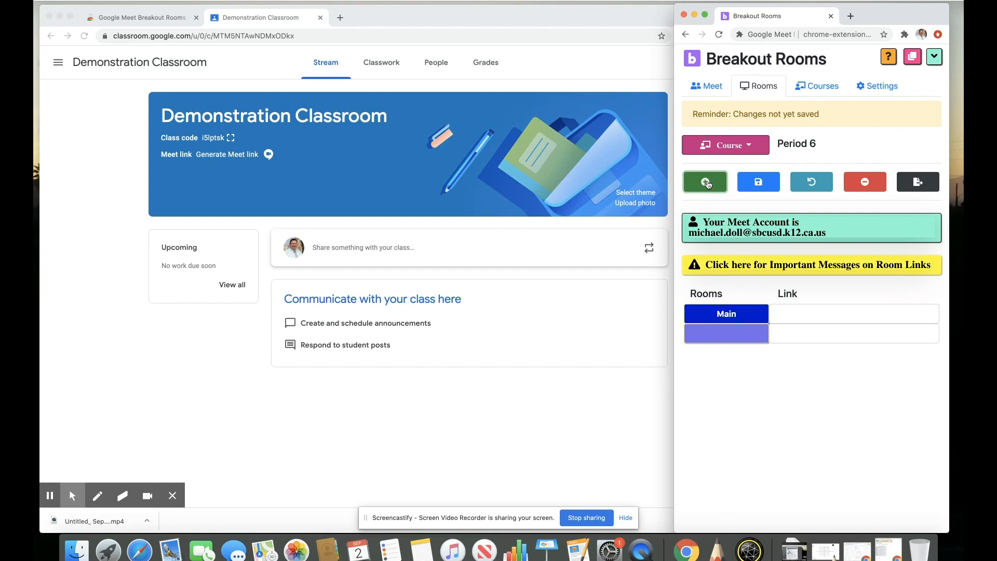
pyautogui.click(710, 337)
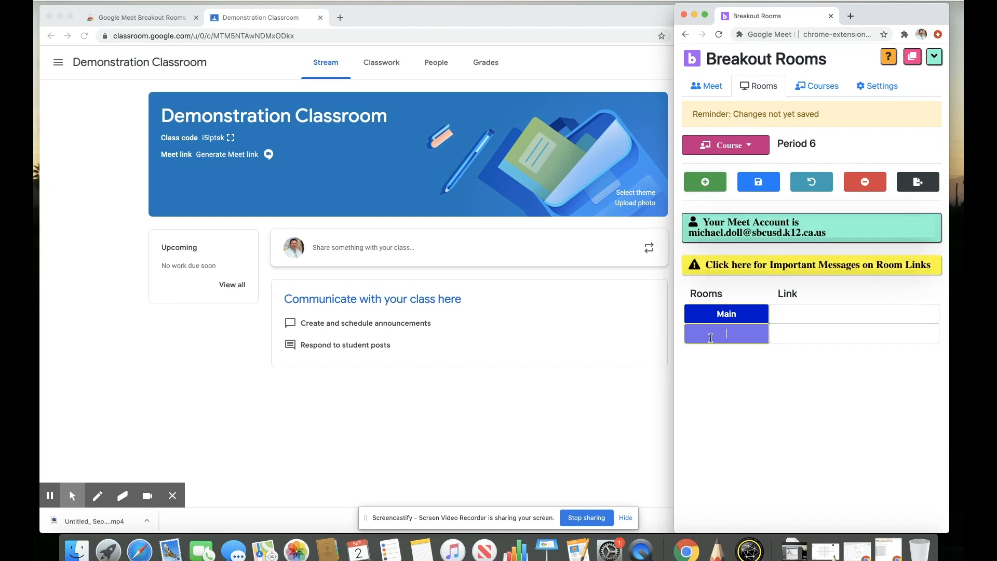
pyautogui.write('Room 1')
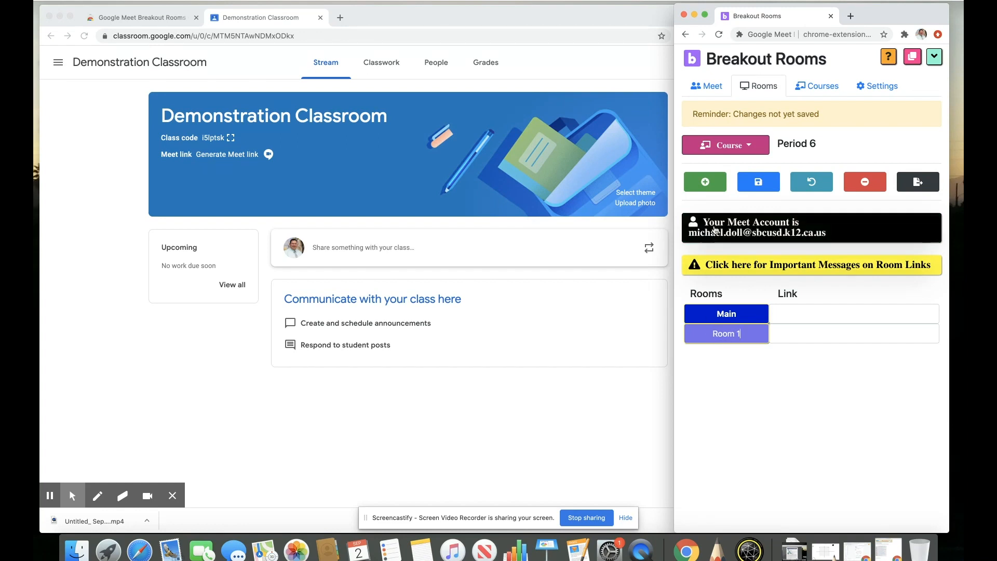
pyautogui.click(710, 184)
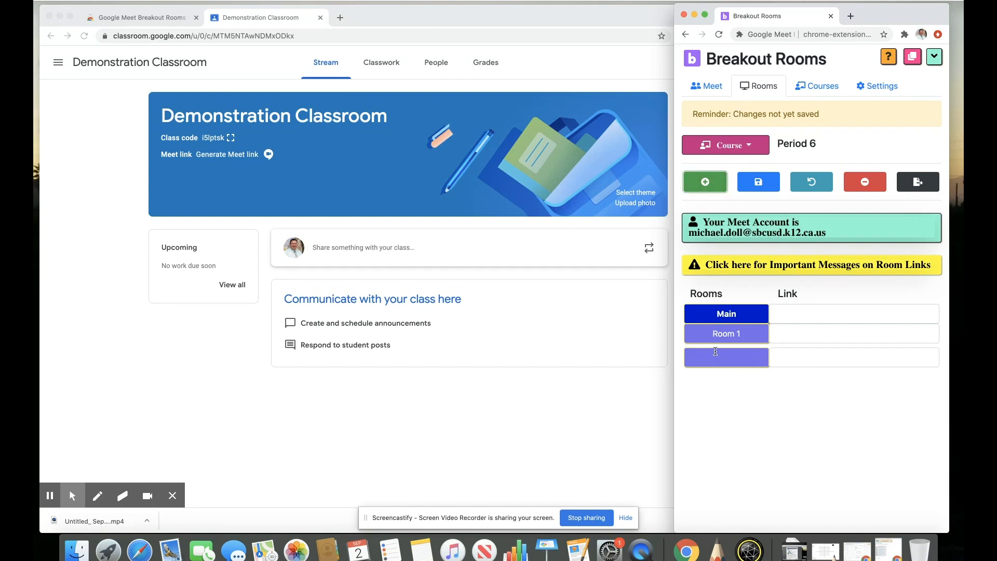
pyautogui.write('Room 2')
pyautogui.click(704, 182)
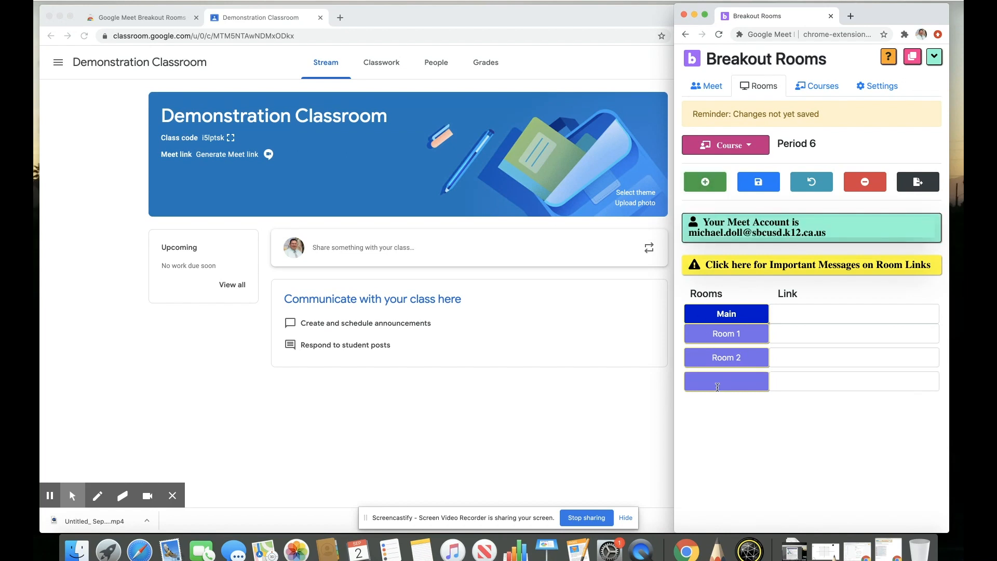
pyautogui.write('Room 3')
pyautogui.click(707, 183)
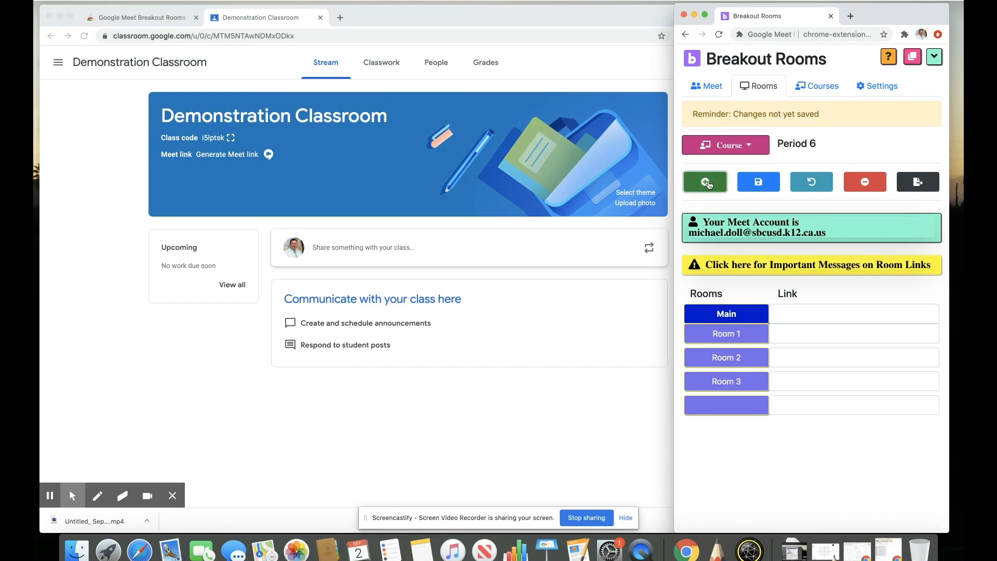
pyautogui.click(719, 402)
pyautogui.write('Room 4')
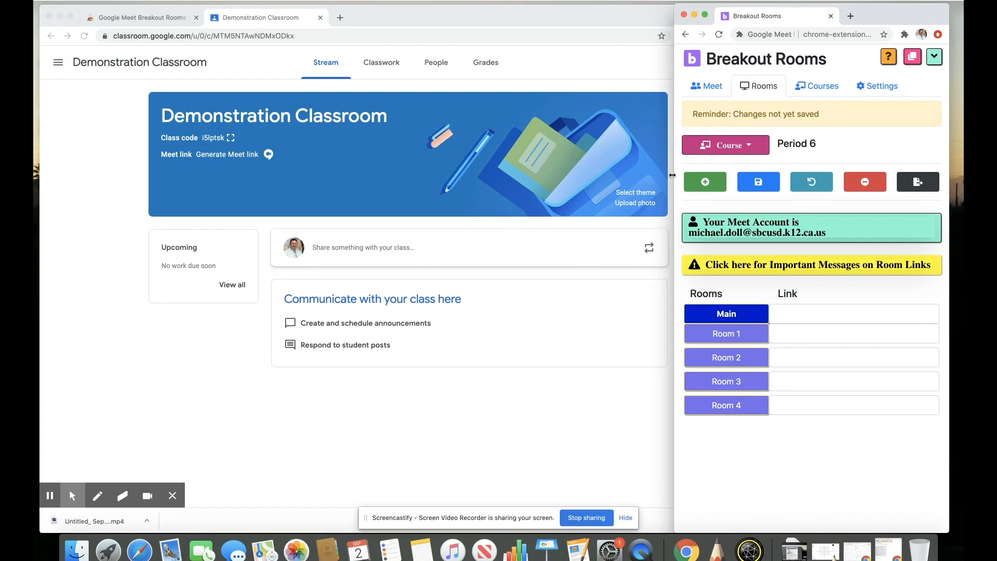
pyautogui.click(750, 184)
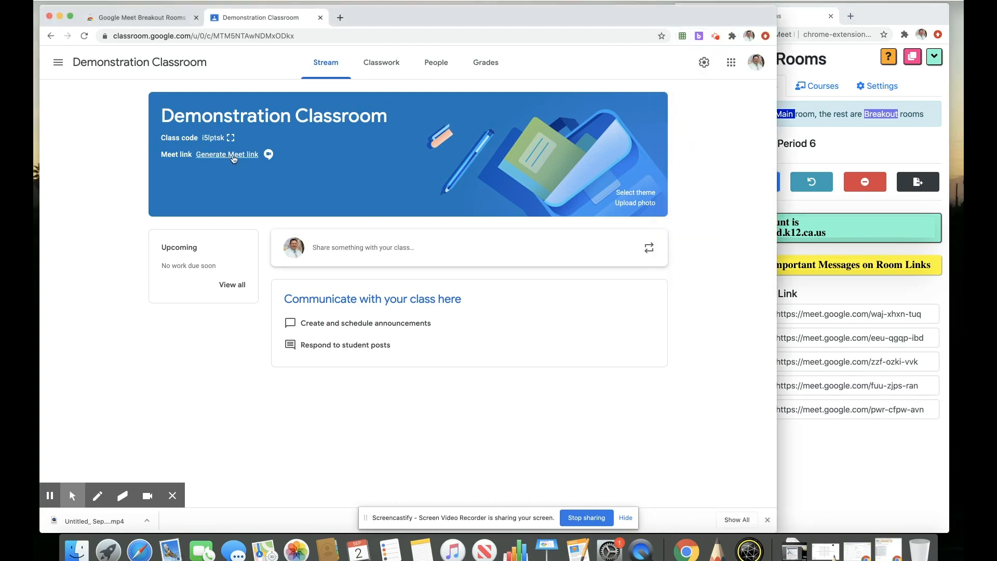
# Generate a Meet link for the Demonstration Classroom, visible to students, and save it.
pyautogui.click(233, 156)
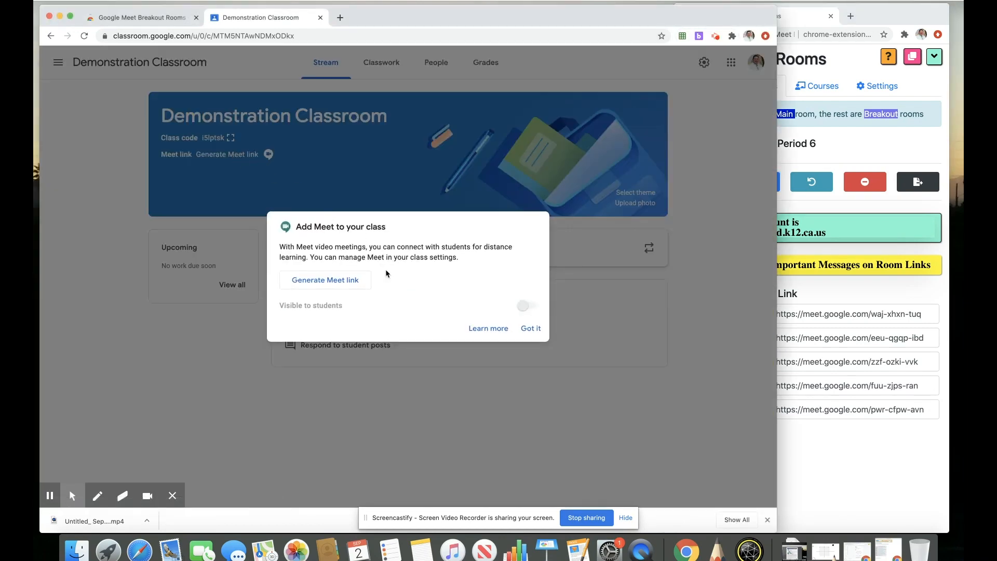
pyautogui.click(342, 282)
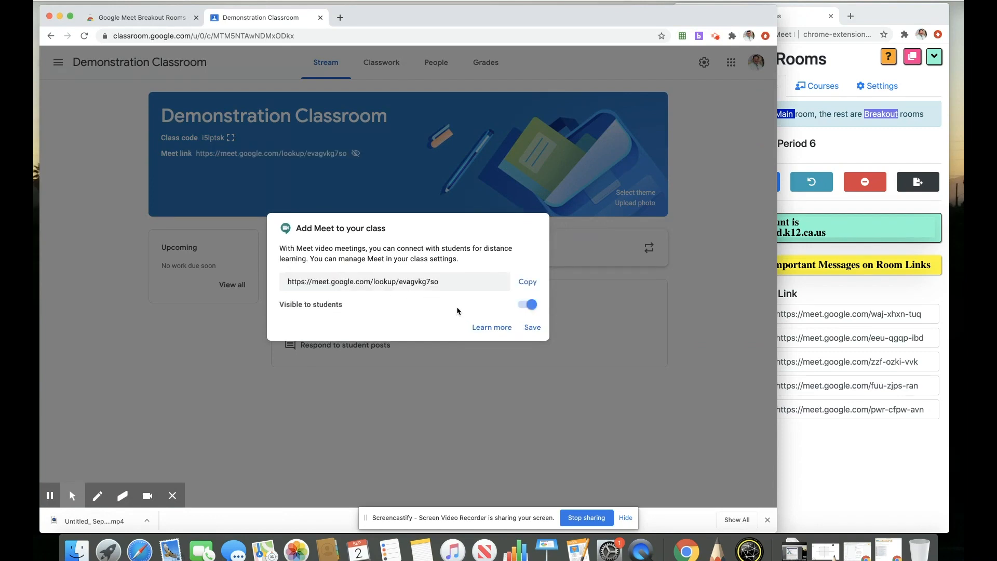
pyautogui.click(533, 329)
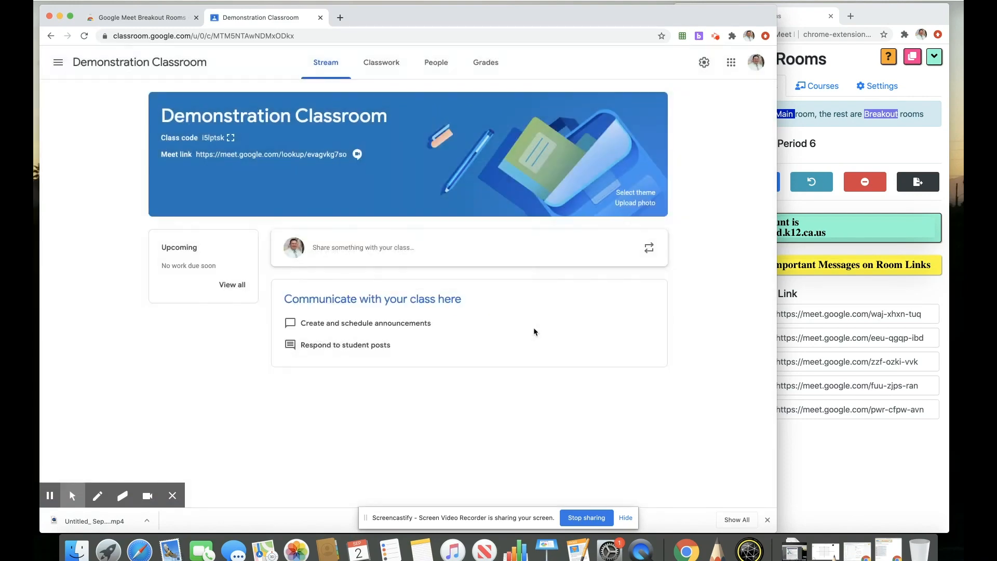
# Open the classroom's Meet from its link and turn off the camera and microphone on the joining page.
pyautogui.click(273, 154)
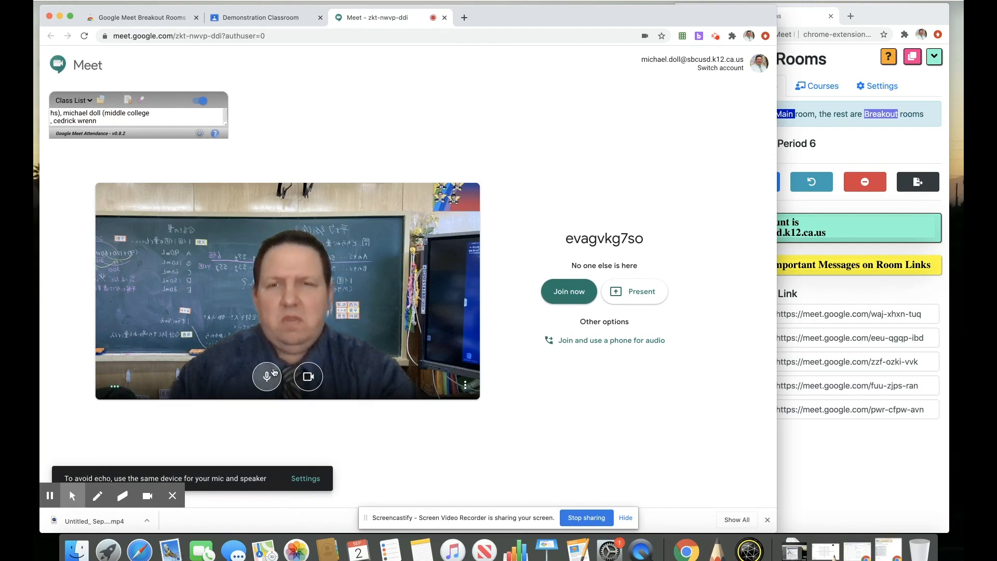
pyautogui.click(300, 375)
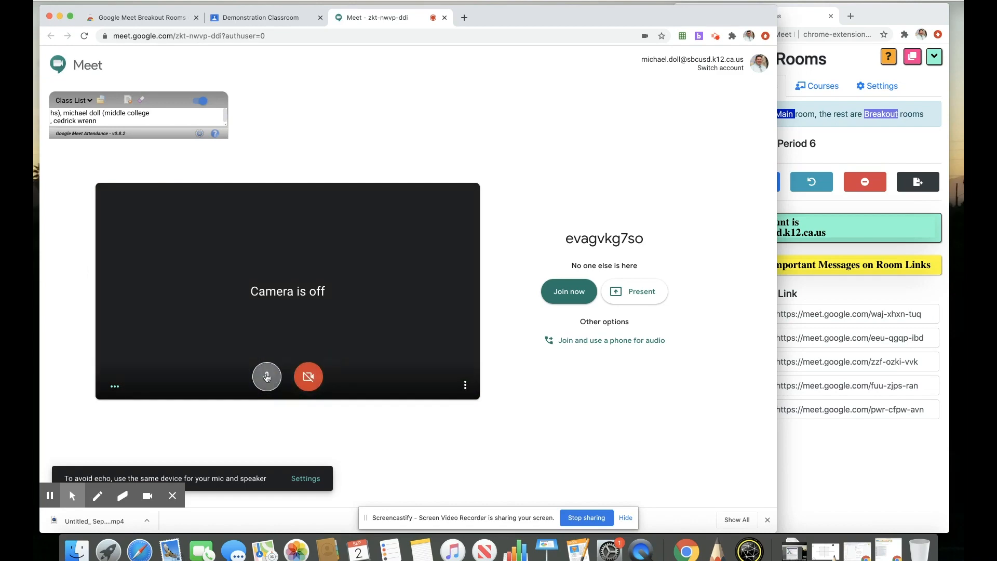
pyautogui.click(267, 376)
# In Breakout Rooms, expand the options for starting class with Google Classroom and sync the opened Meet as Period 6's main room.
pyautogui.click(863, 145)
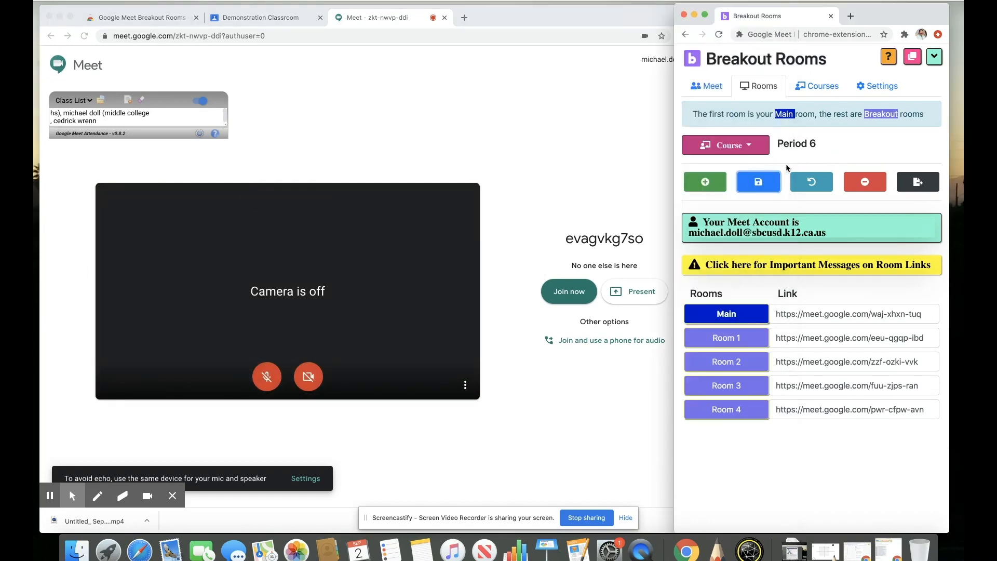
pyautogui.click(709, 87)
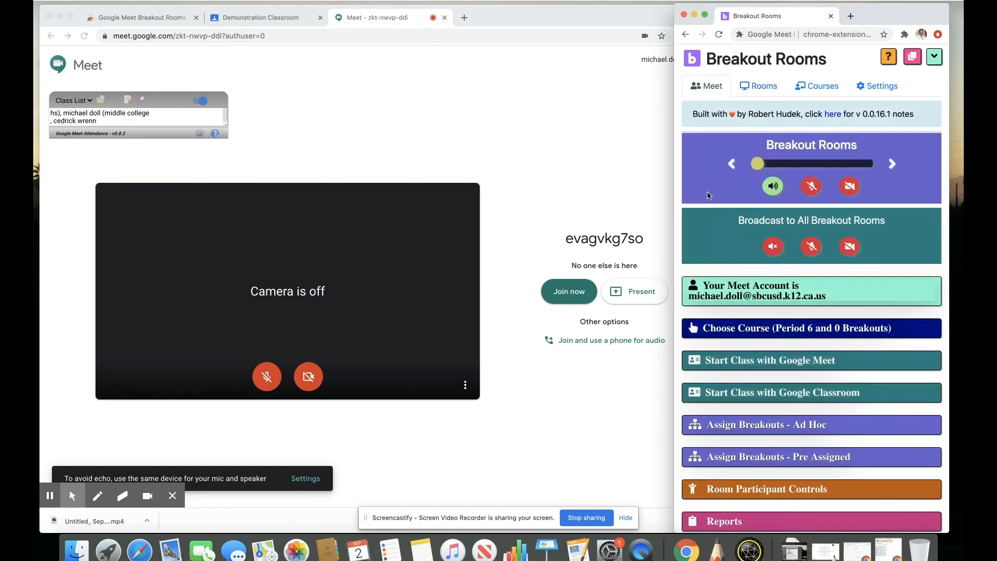
pyautogui.scroll(-1, 704, 217)
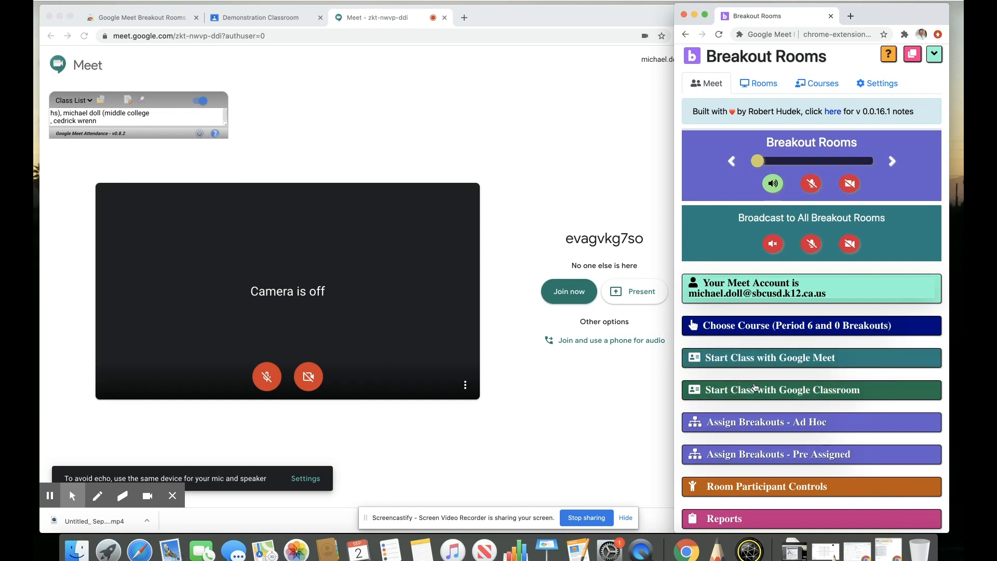
pyautogui.click(768, 360)
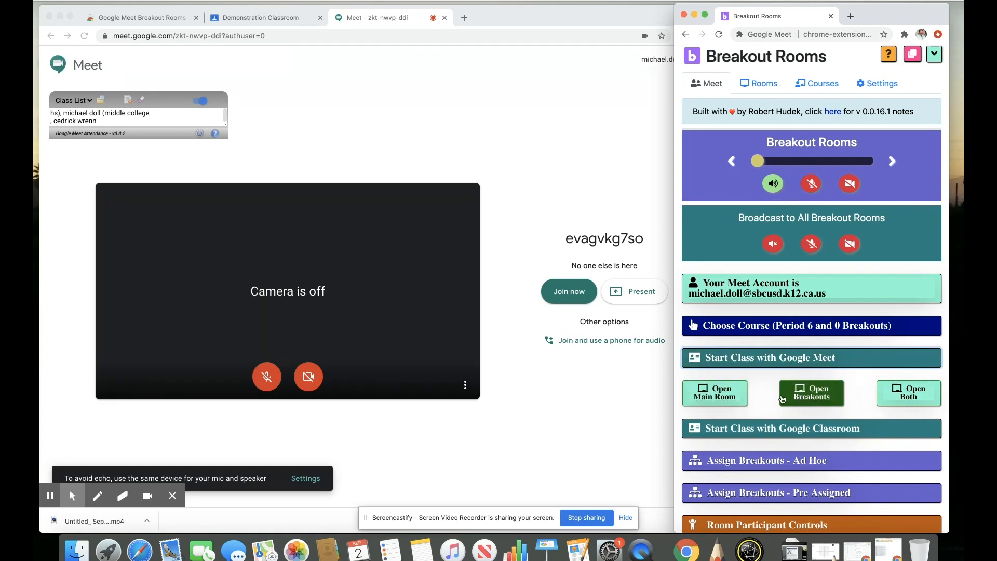
pyautogui.click(760, 429)
pyautogui.scroll(-5, 759, 456)
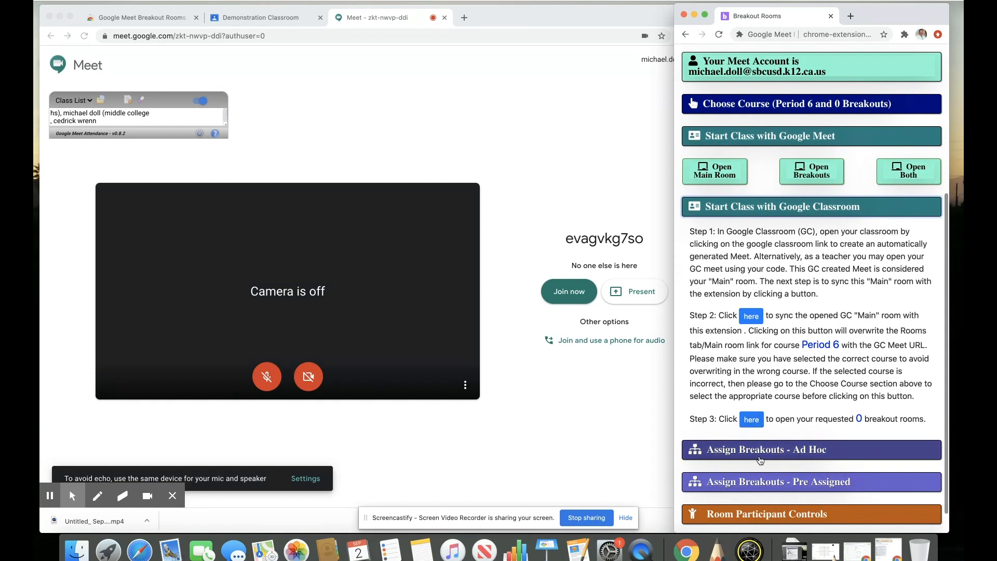
pyautogui.click(751, 317)
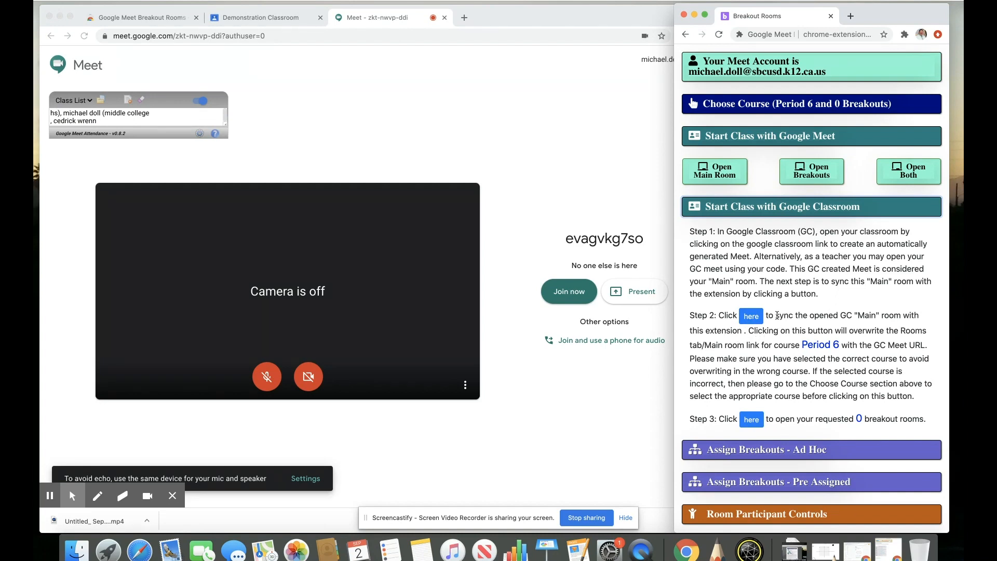
pyautogui.click(751, 317)
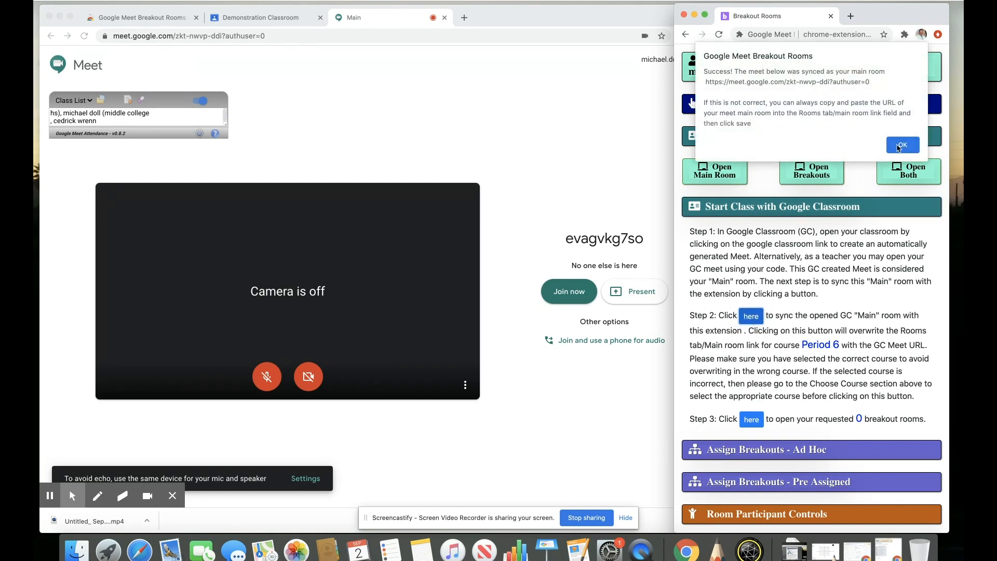
# Dismiss the sync confirmation and check the main room's link in Period 6's room list.
pyautogui.click(901, 145)
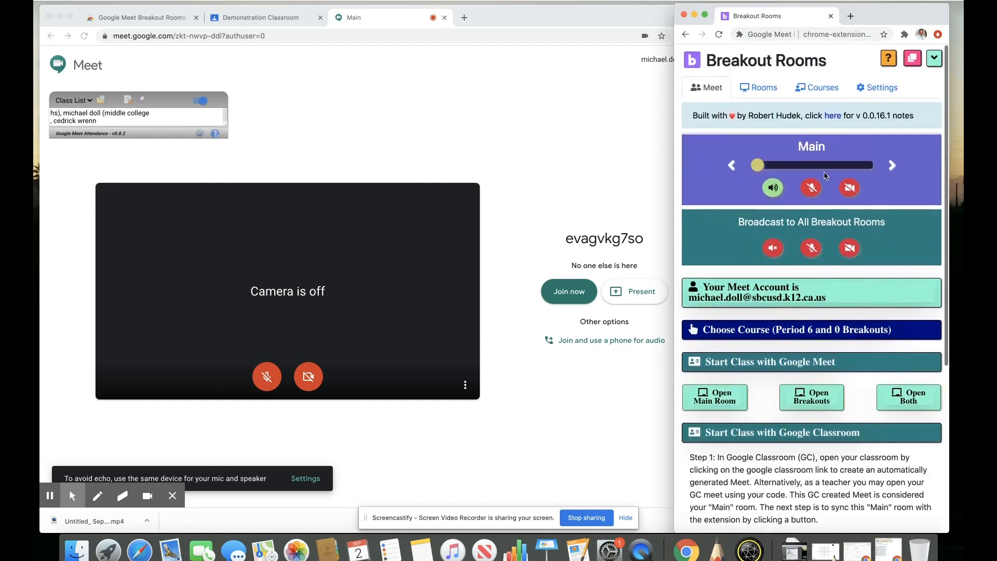
pyautogui.click(761, 90)
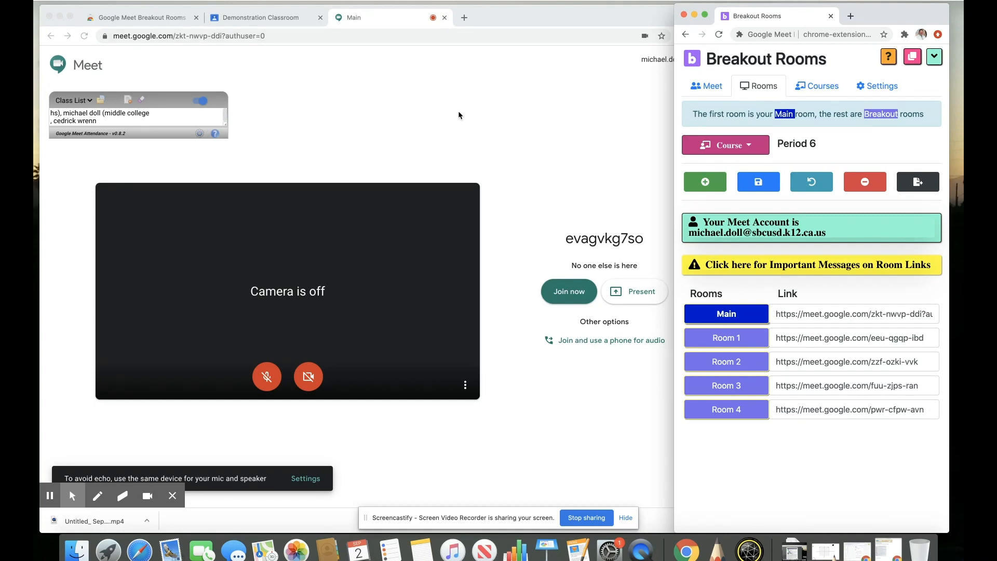
# Under the course selection for starting Meet sessions, set the number of breakouts for Period 6 to 4.
pyautogui.click(710, 87)
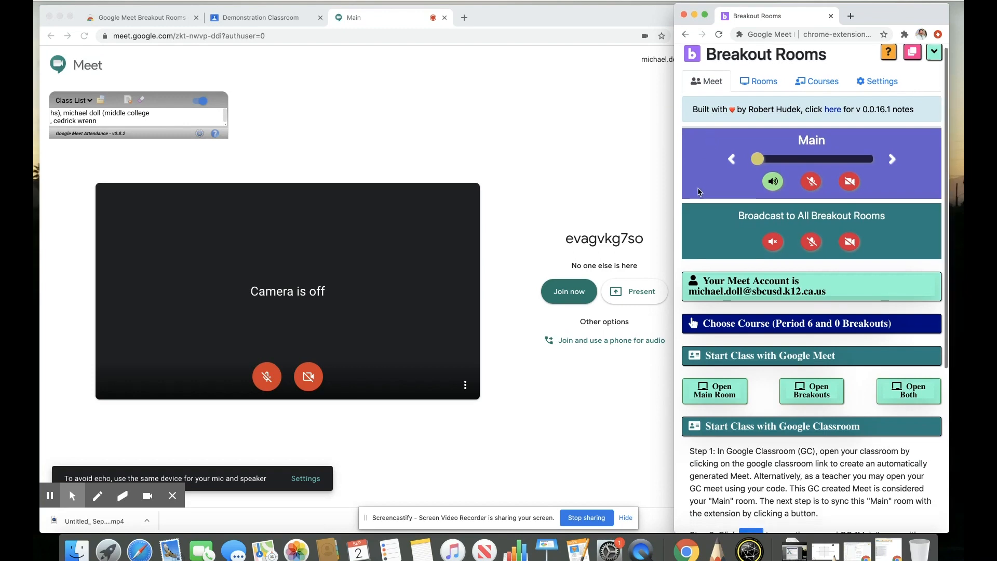
pyautogui.scroll(-3, 709, 249)
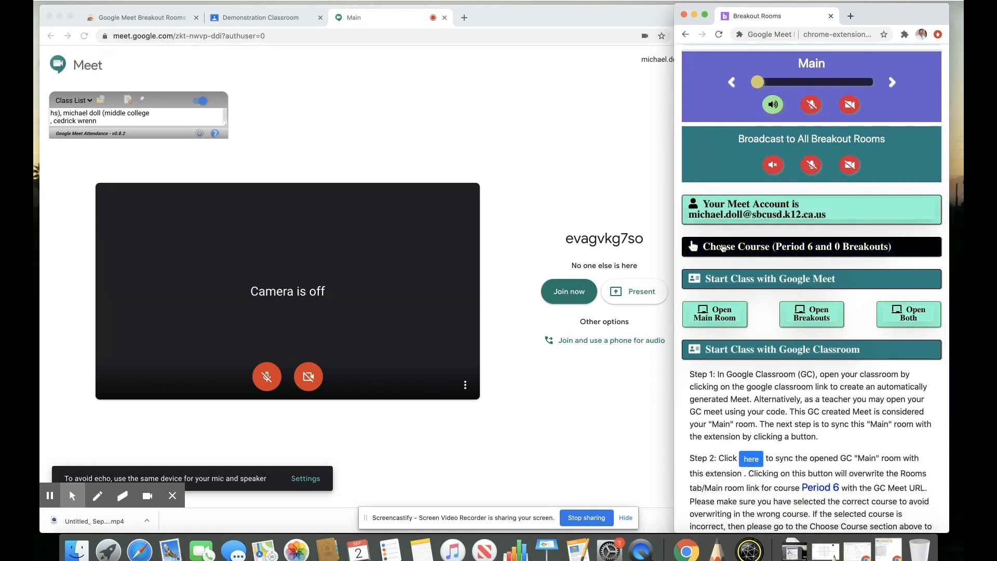
pyautogui.click(722, 248)
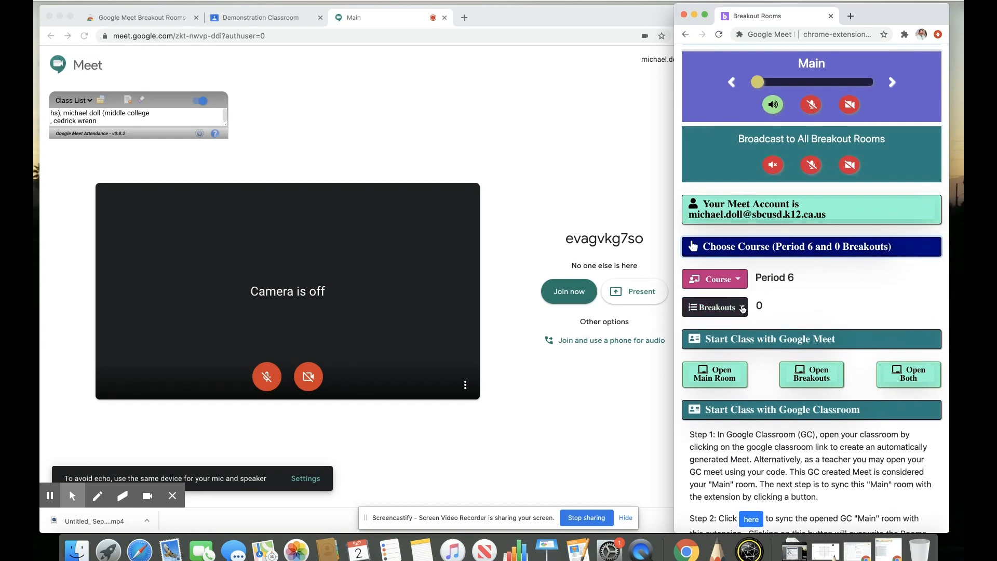
pyautogui.click(743, 308)
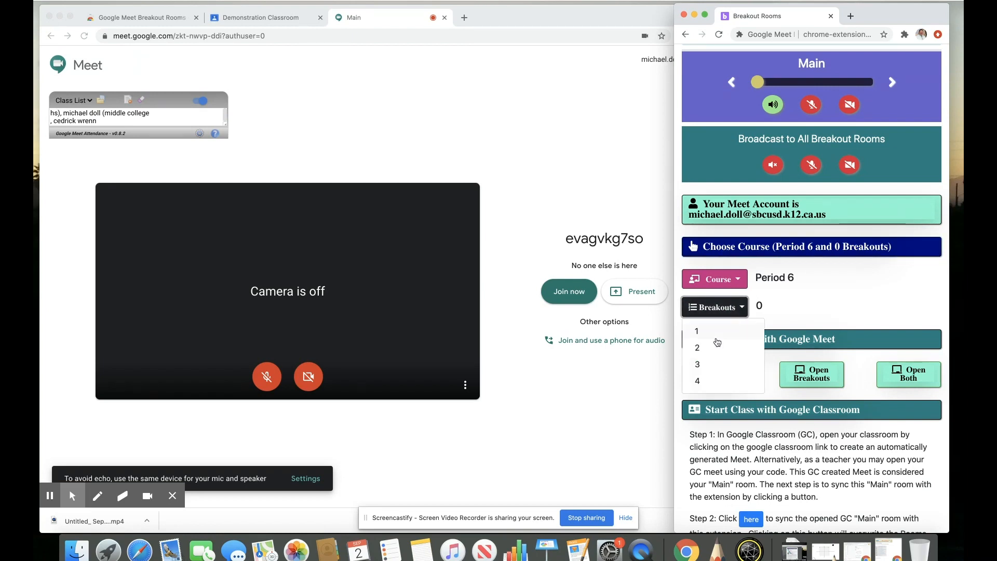
pyautogui.click(698, 381)
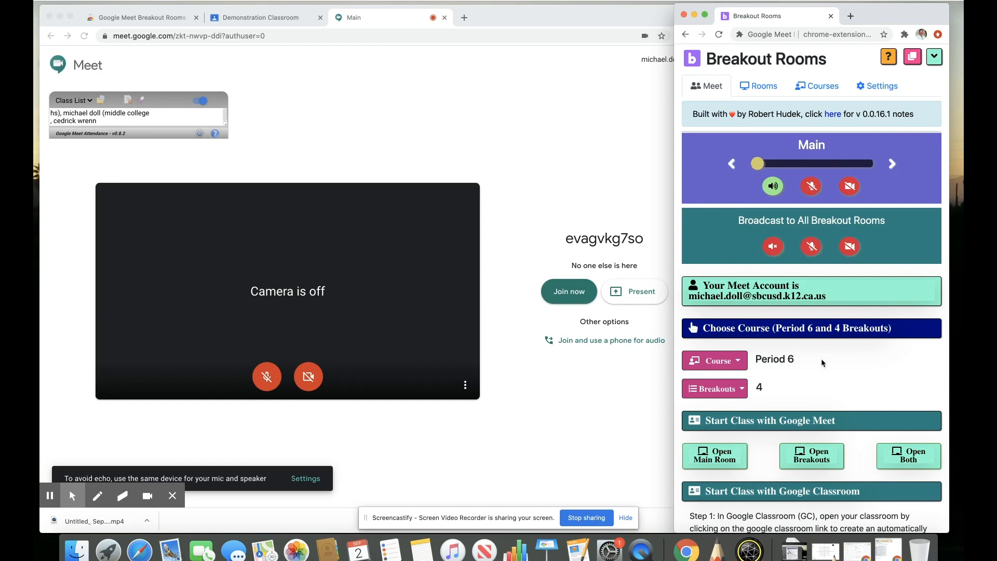
# Open the four requested breakout rooms through the Google Classroom start instructions and bring the Room 1 window forward.
pyautogui.scroll(-6, 820, 359)
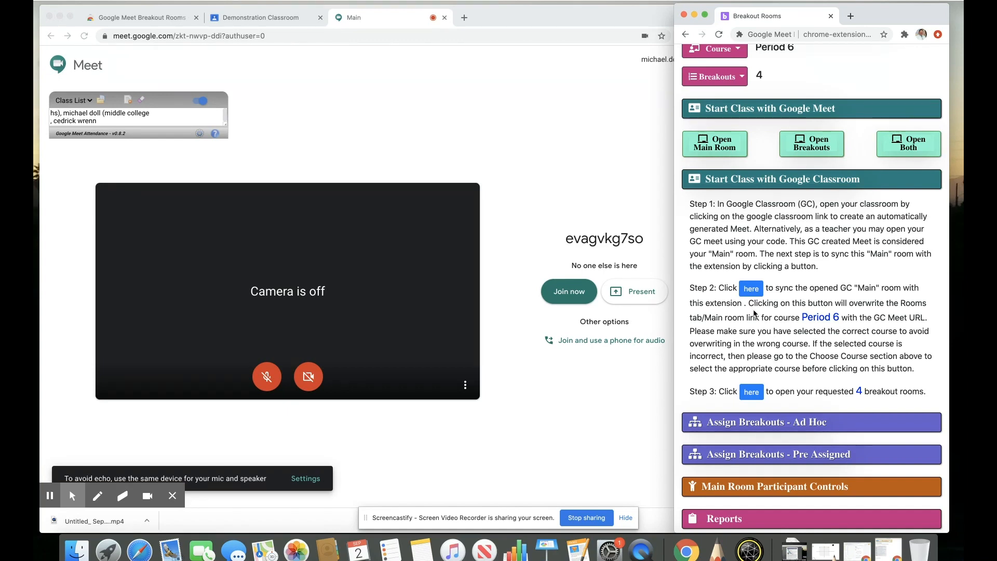
pyautogui.click(752, 392)
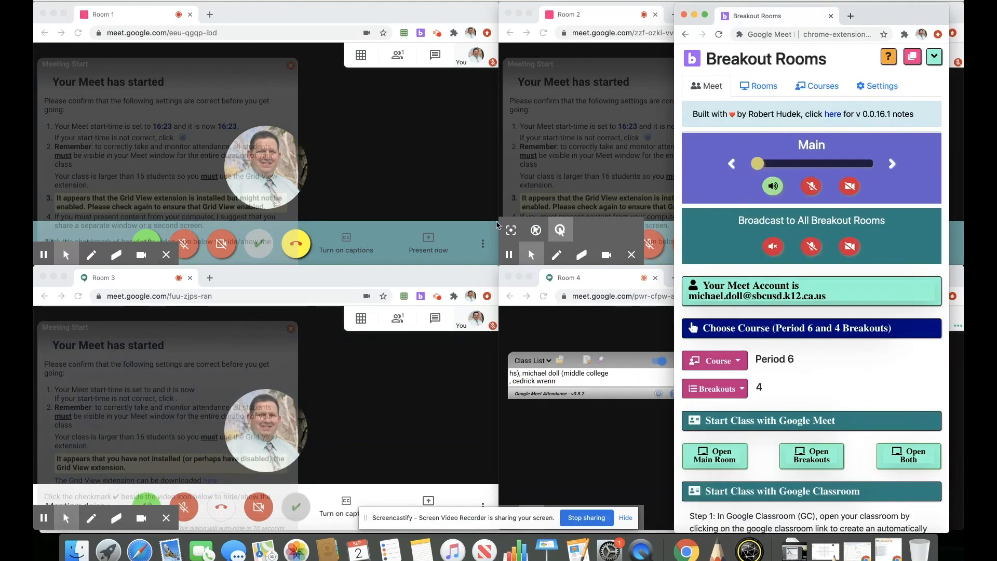
pyautogui.click(468, 231)
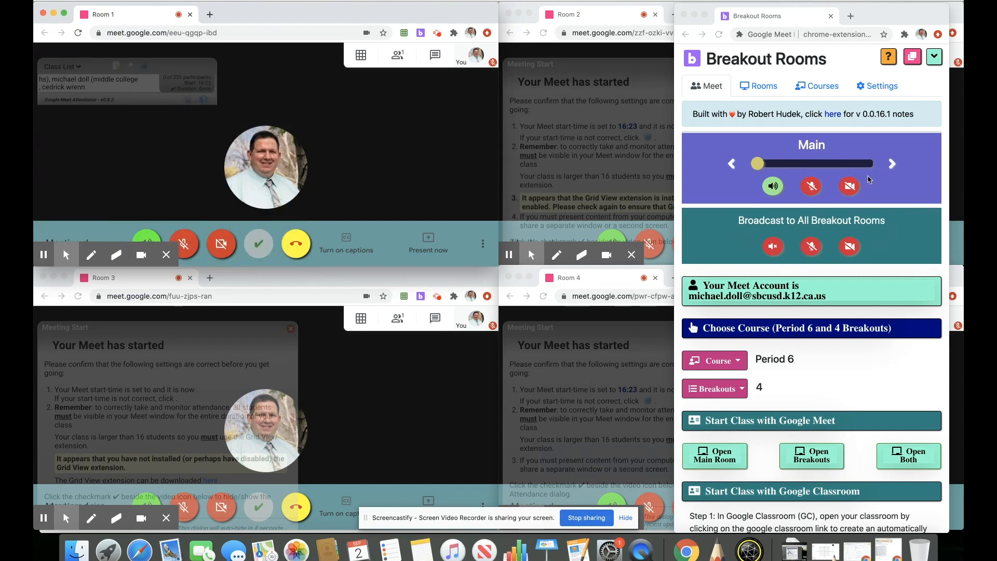
# Switch the active room from Main to Room 1 and back to Main with the extension's room selector.
pyautogui.click(891, 165)
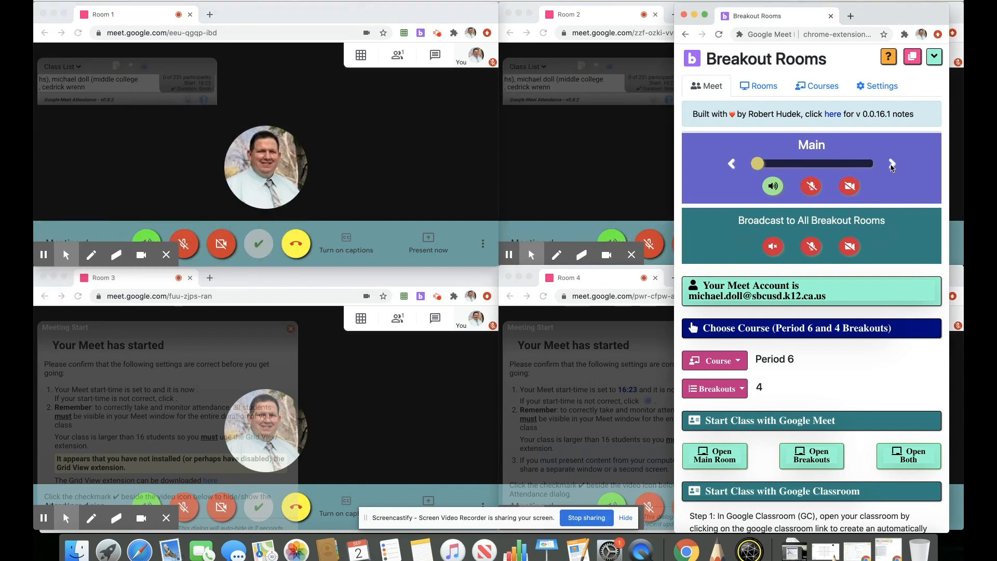
pyautogui.click(891, 164)
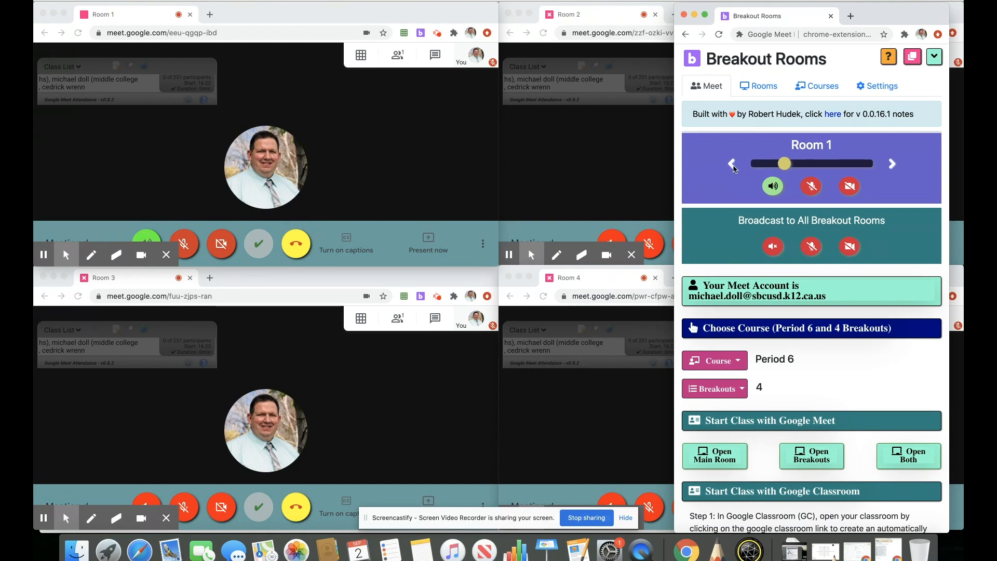
pyautogui.click(731, 164)
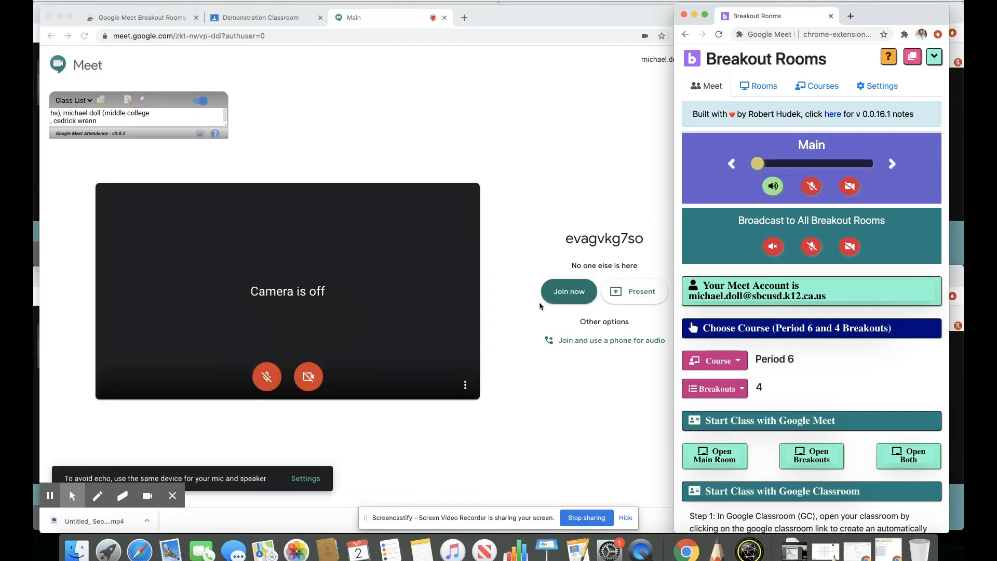
# Join the classroom's Meet in the main room, close its joining information, and mute the room's speaker.
pyautogui.click(573, 294)
pyautogui.click(574, 294)
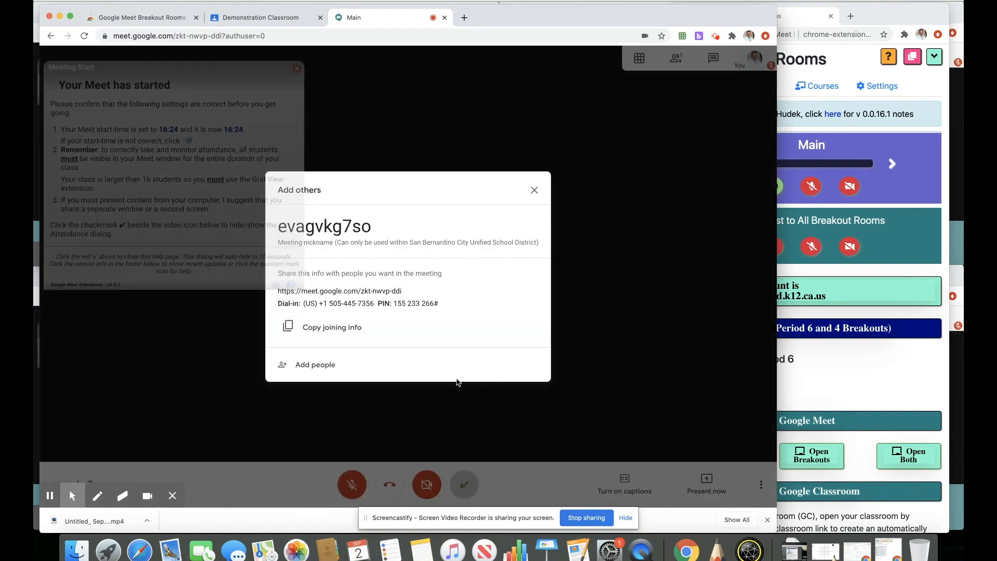
pyautogui.click(532, 193)
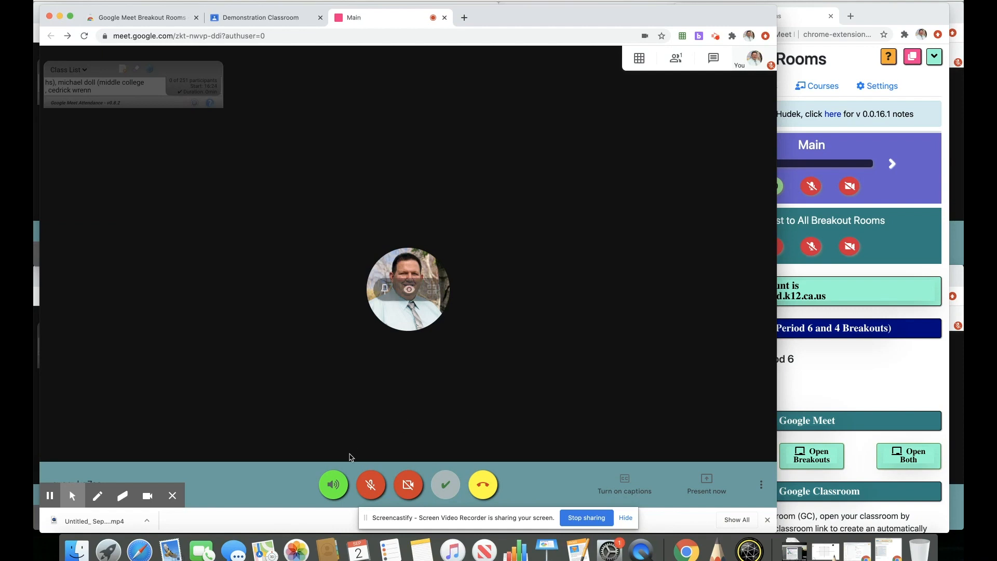
pyautogui.click(333, 484)
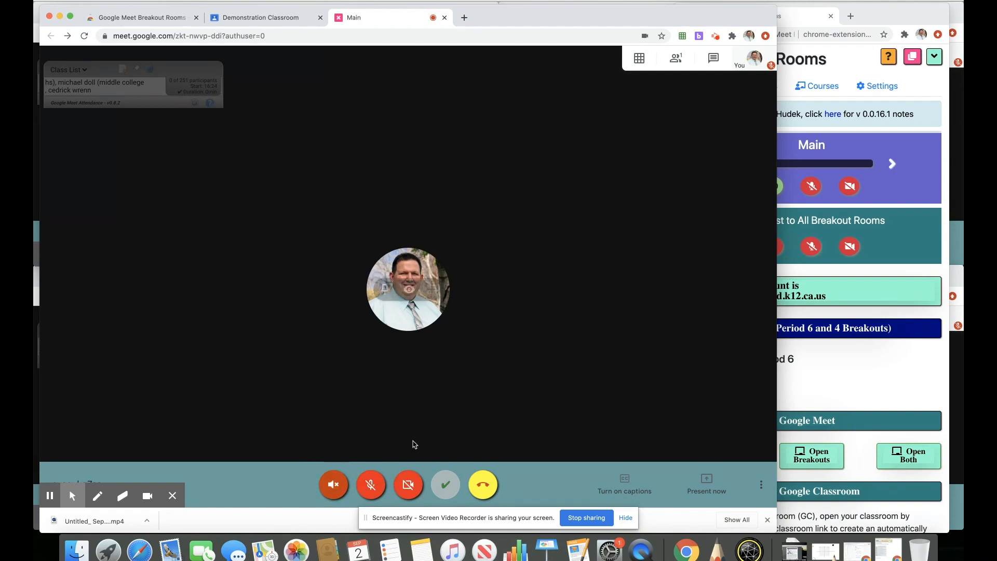
# Step the active room through Room 1, Room 2, Room 3 and Room 4, shifting the extension window slightly aside.
pyautogui.click(901, 168)
pyautogui.click(892, 164)
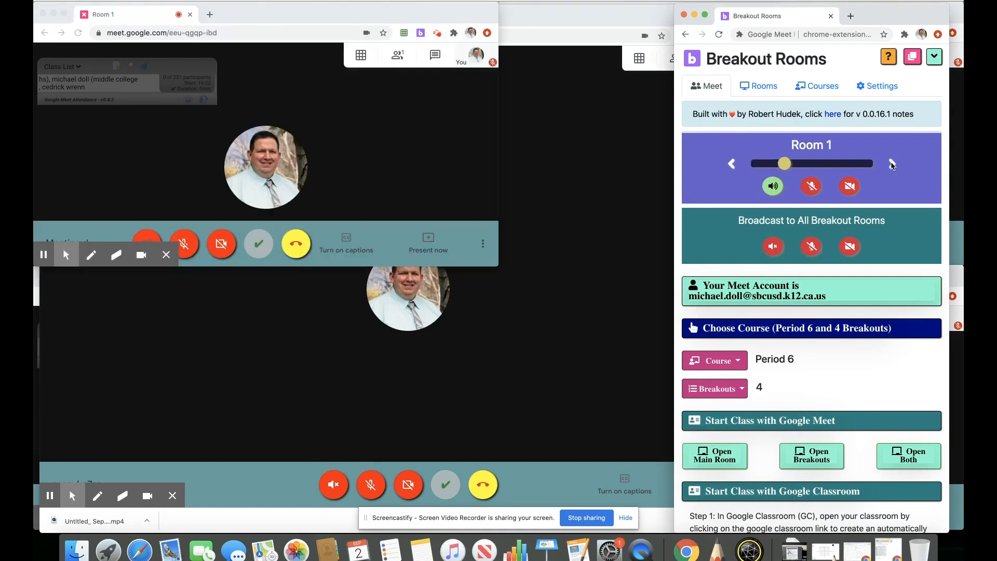
pyautogui.click(892, 164)
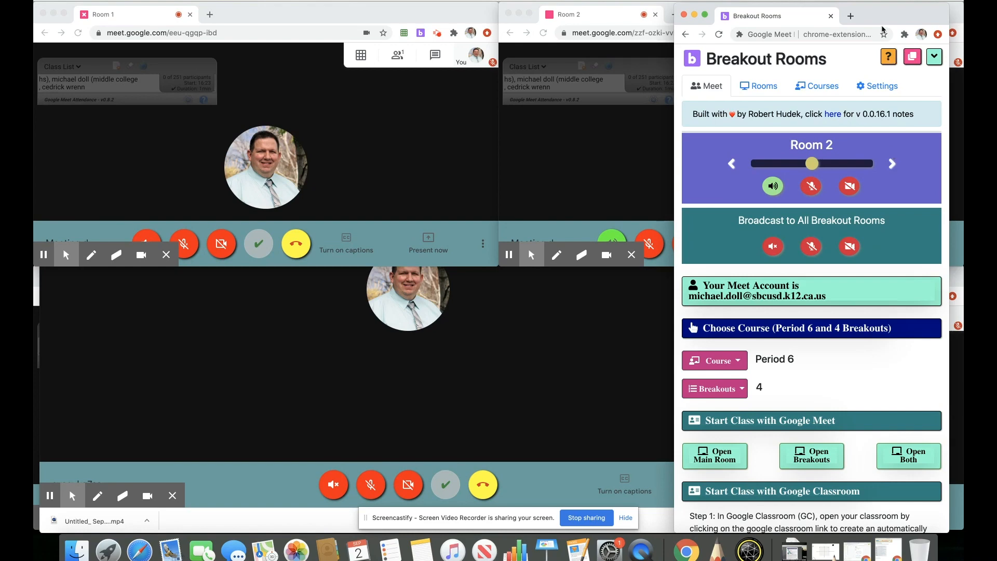
pyautogui.moveTo(879, 13); pyautogui.dragTo(900, 20)
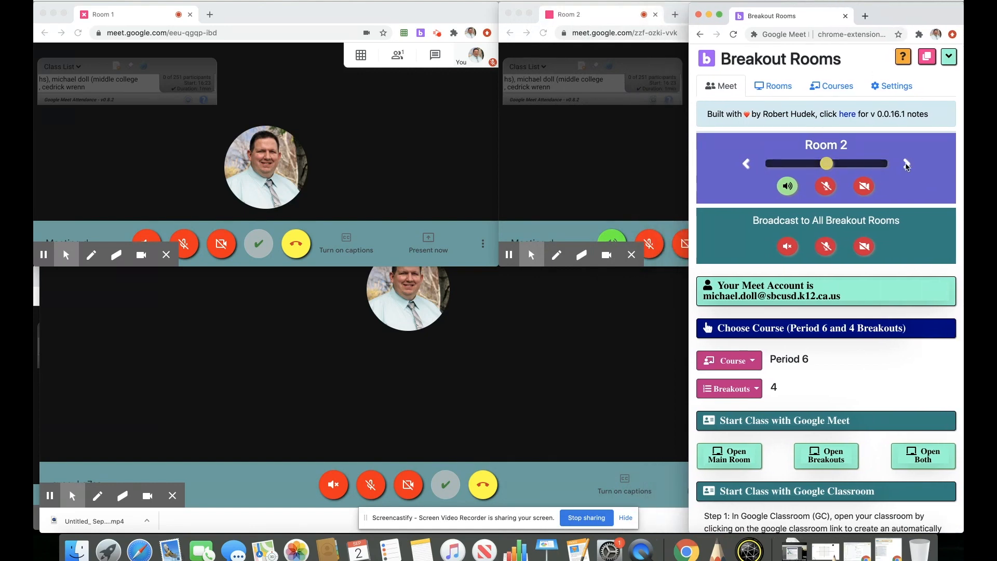
pyautogui.click(906, 164)
pyautogui.click(906, 164)
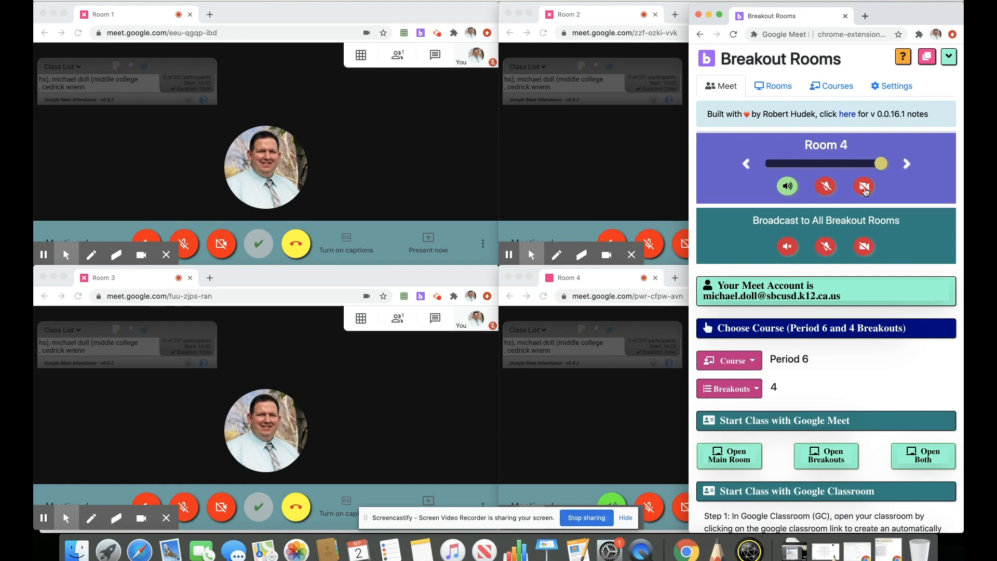
# Turn Room 4's camera on and off, and make Room 3 the active room to try its camera control.
pyautogui.click(864, 188)
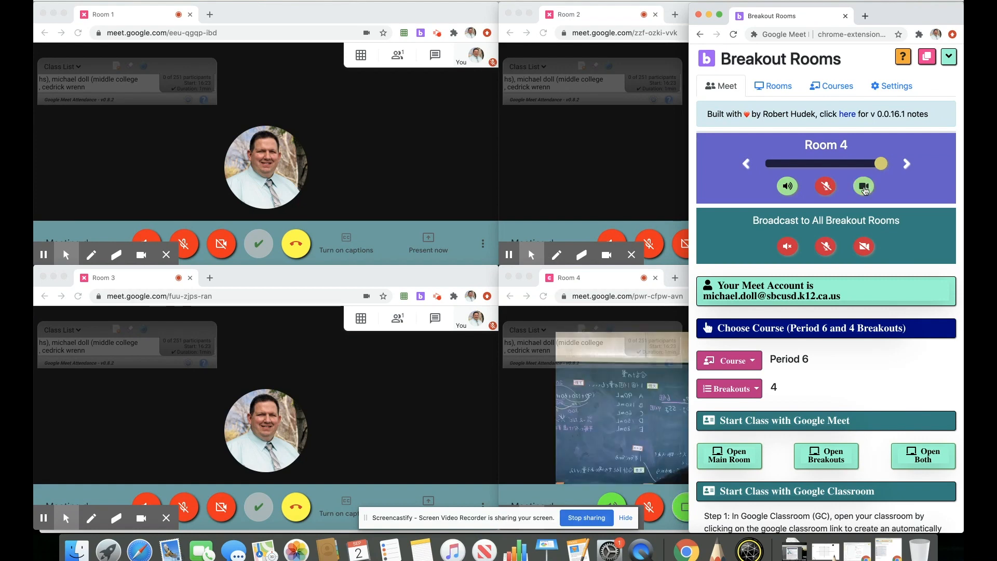
pyautogui.click(864, 188)
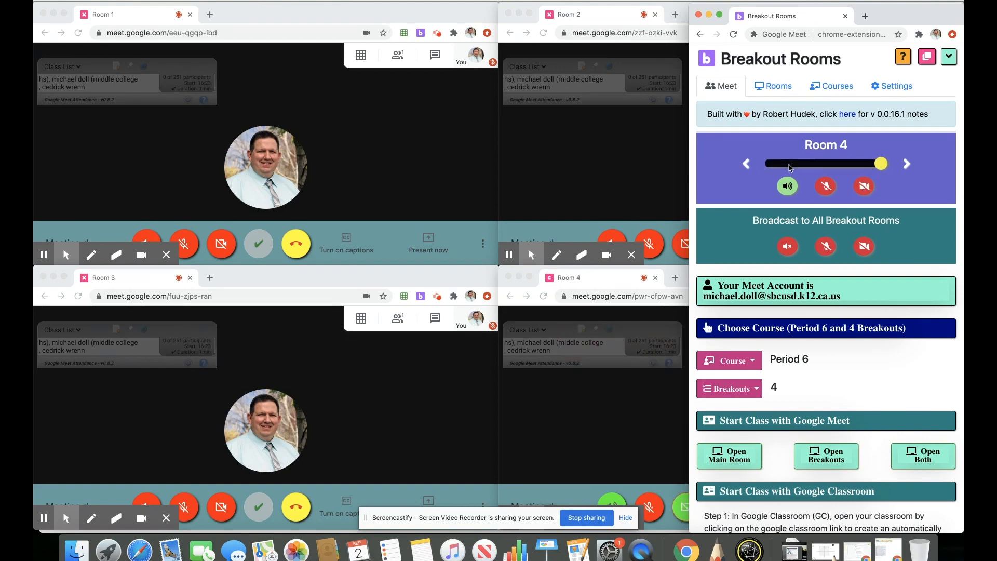
pyautogui.click(748, 165)
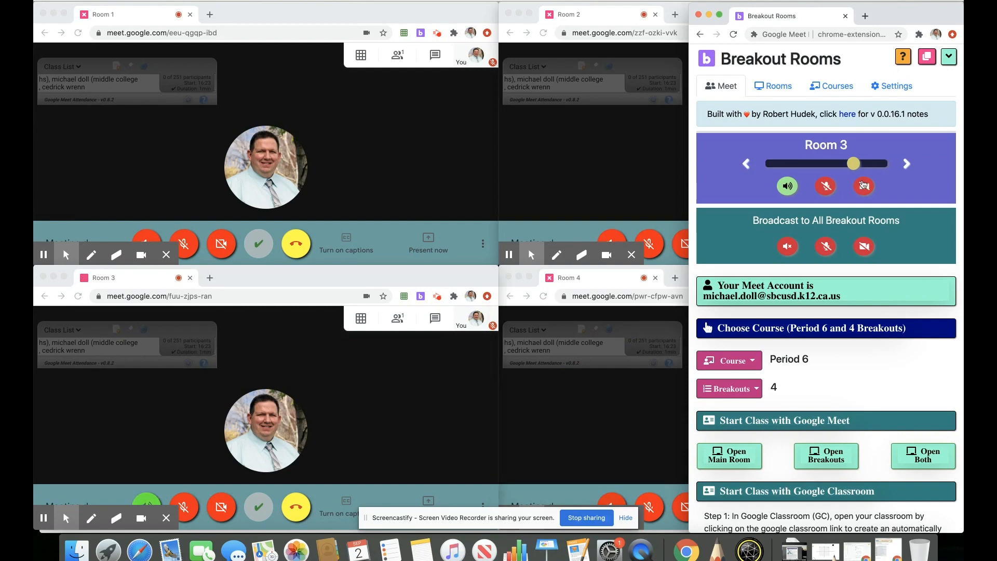
pyautogui.click(864, 186)
# Broadcast the microphone to all breakout rooms and stop it, and do the same with the camera.
pyautogui.click(826, 248)
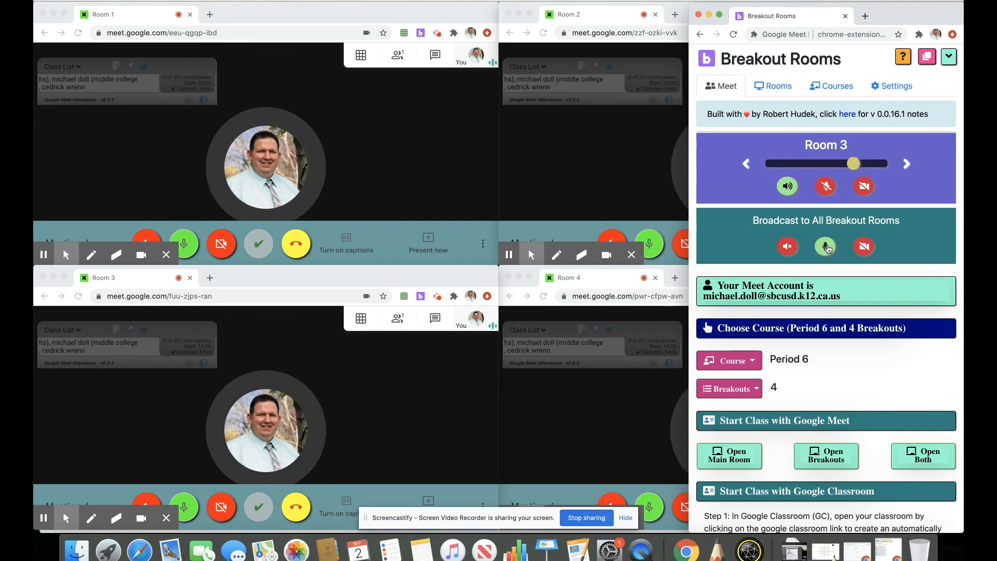
pyautogui.click(826, 247)
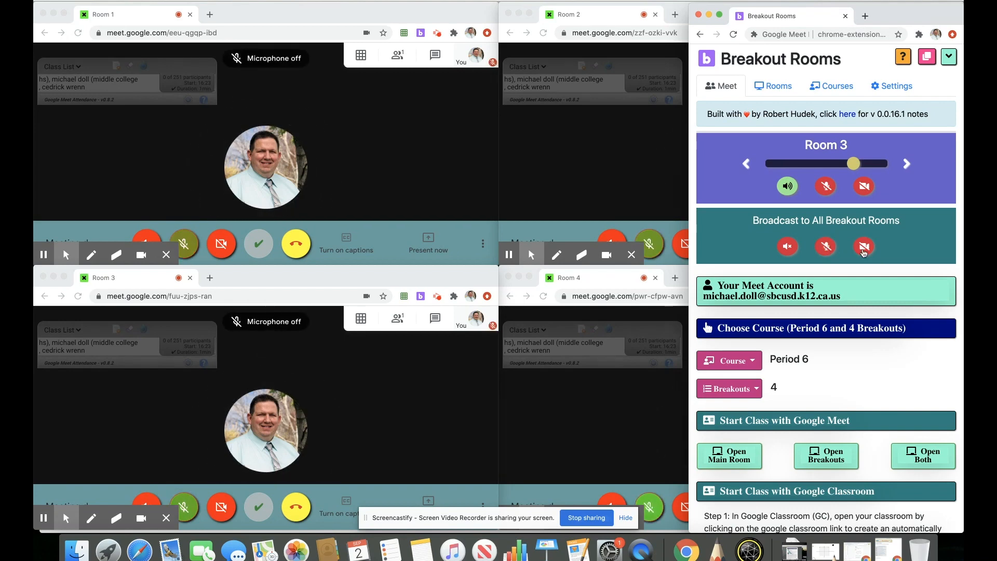
pyautogui.click(864, 247)
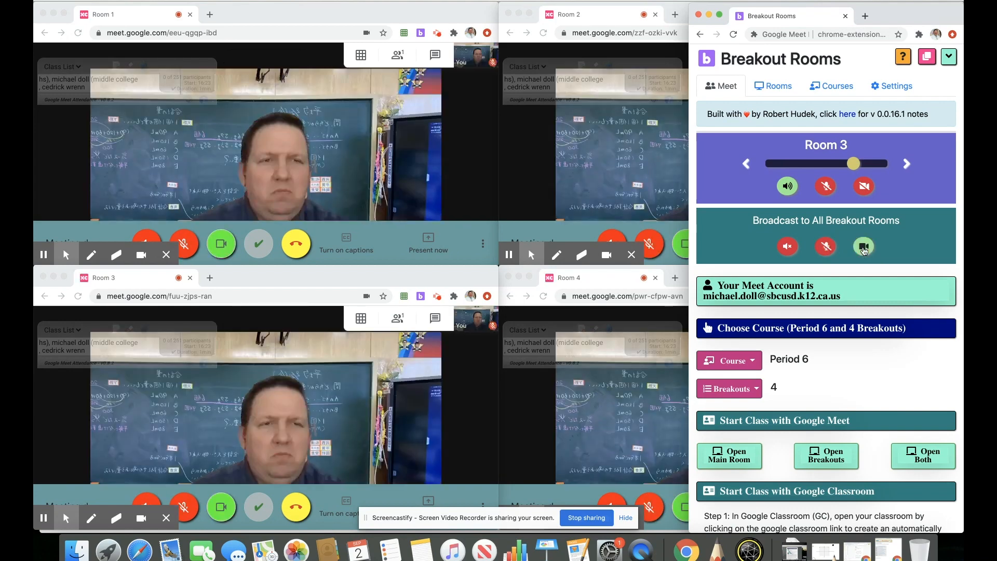
pyautogui.click(863, 248)
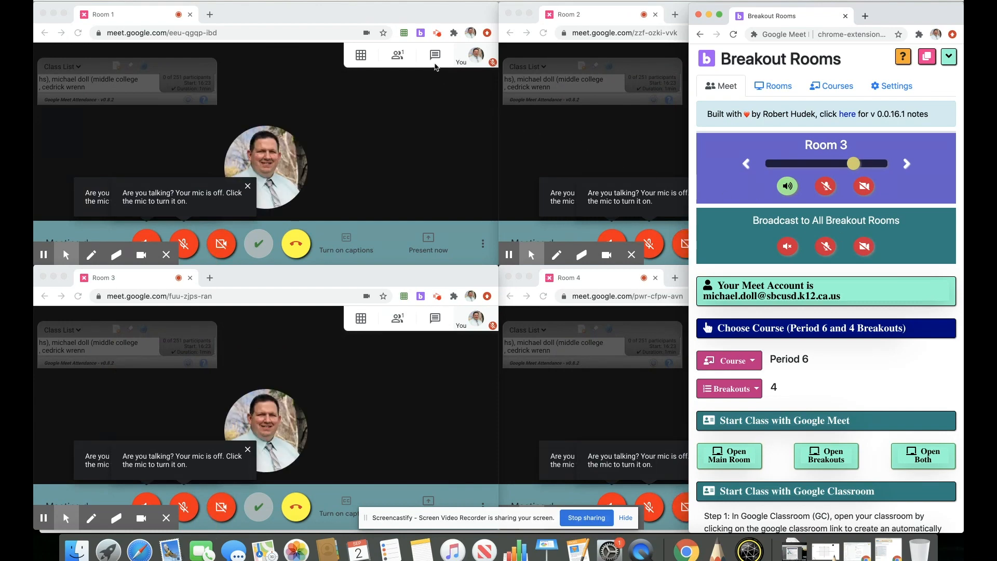
# Open the chat in the Room 1 and Room 3 Meet windows.
pyautogui.click(435, 60)
pyautogui.click(435, 60)
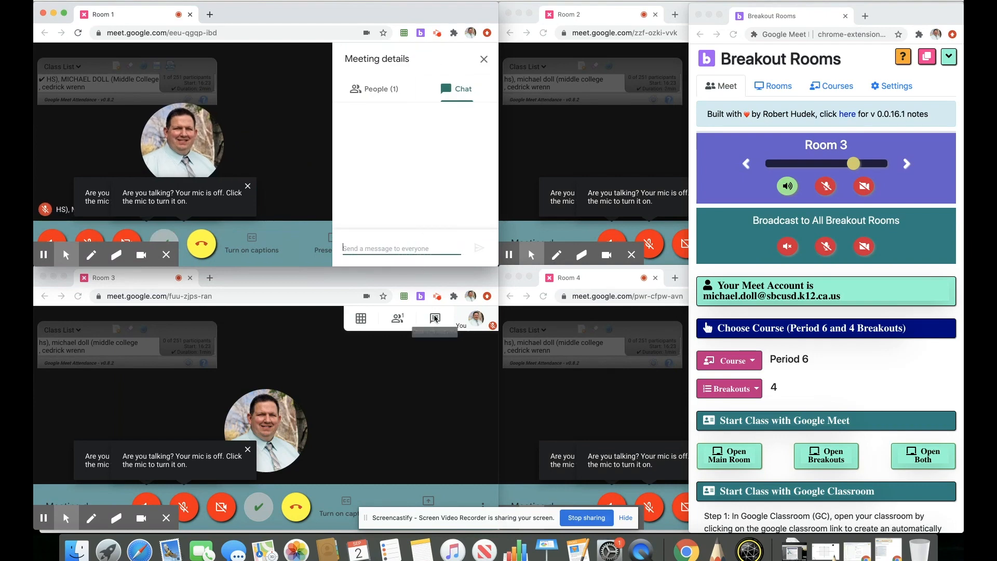
pyautogui.click(435, 318)
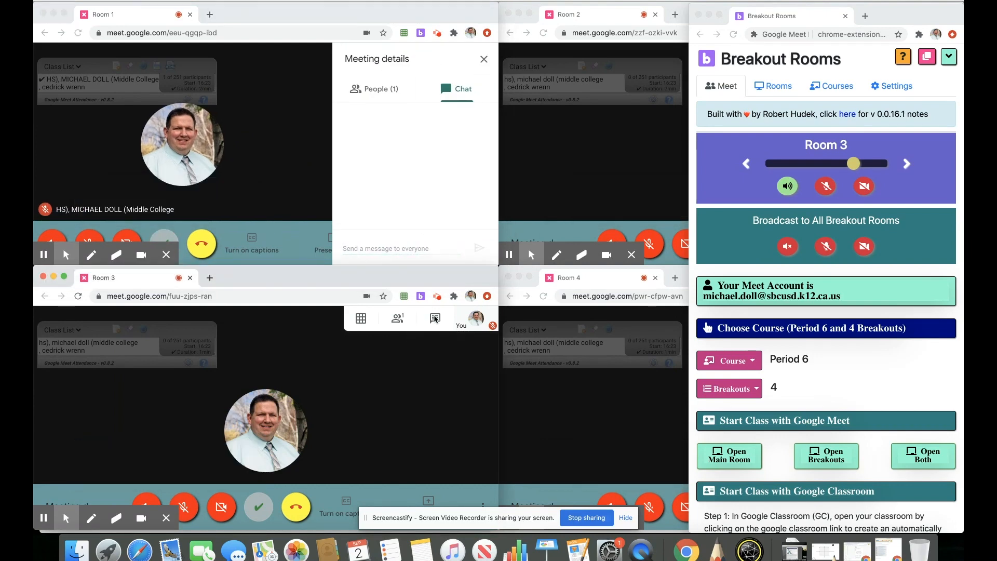
pyautogui.click(435, 319)
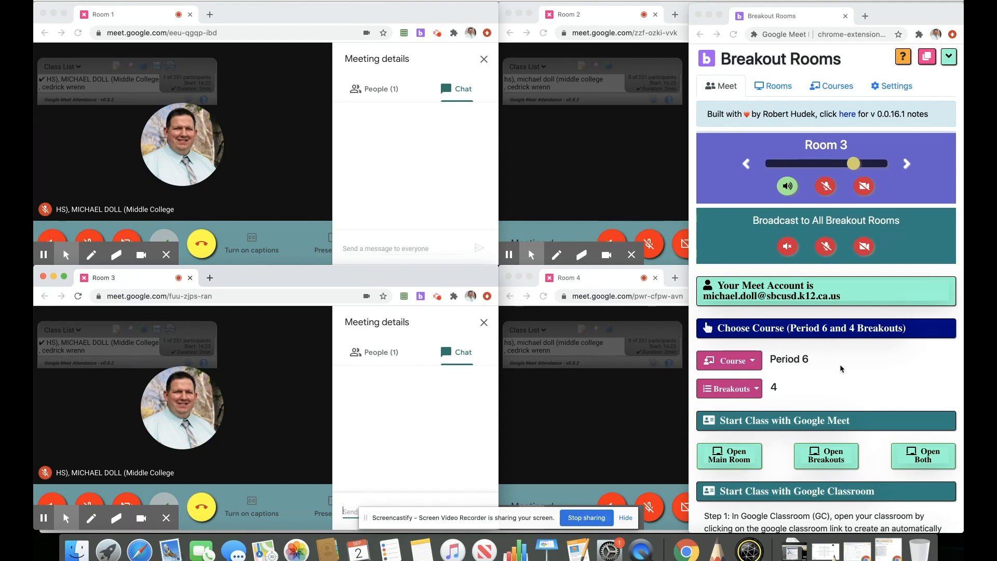
# Expand Room 3's participant controls and remove all participants from all breakouts.
pyautogui.scroll(-6, 841, 369)
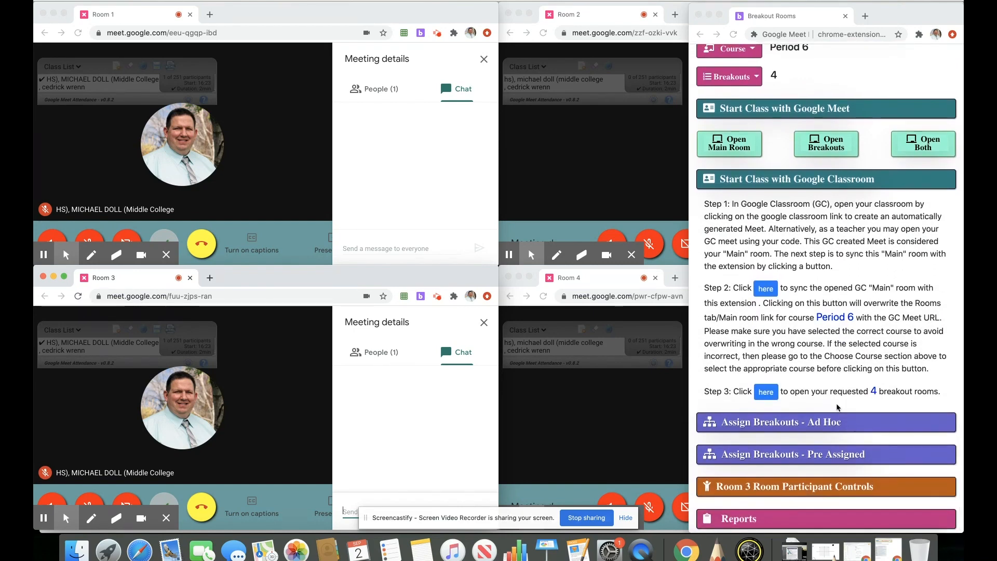
pyautogui.click(812, 489)
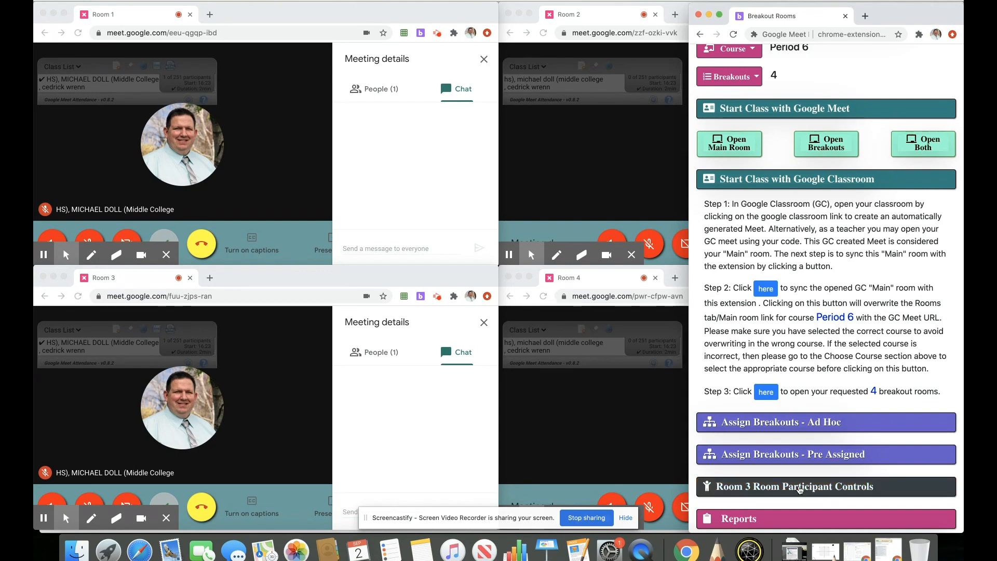
pyautogui.click(800, 489)
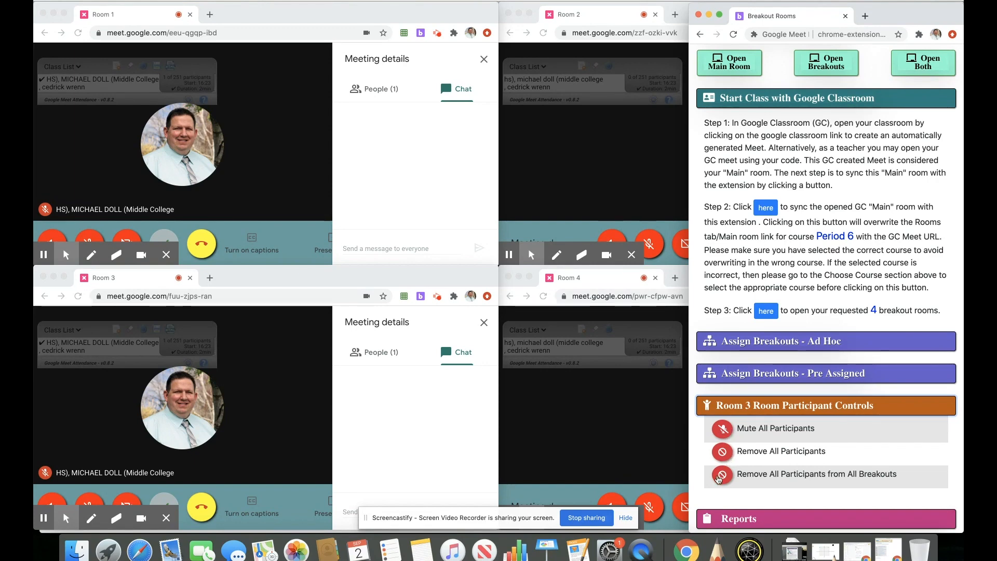
pyautogui.click(724, 477)
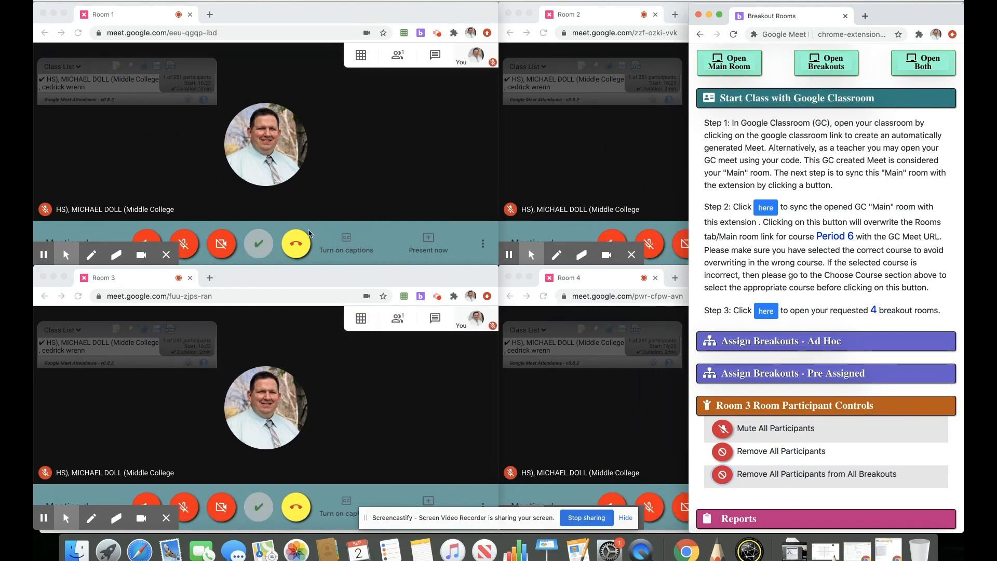
# Close the four breakout room Meet windows, Room 1, Room 2, Room 4 and Room 3.
pyautogui.moveTo(270, 22); pyautogui.dragTo(313, 22)
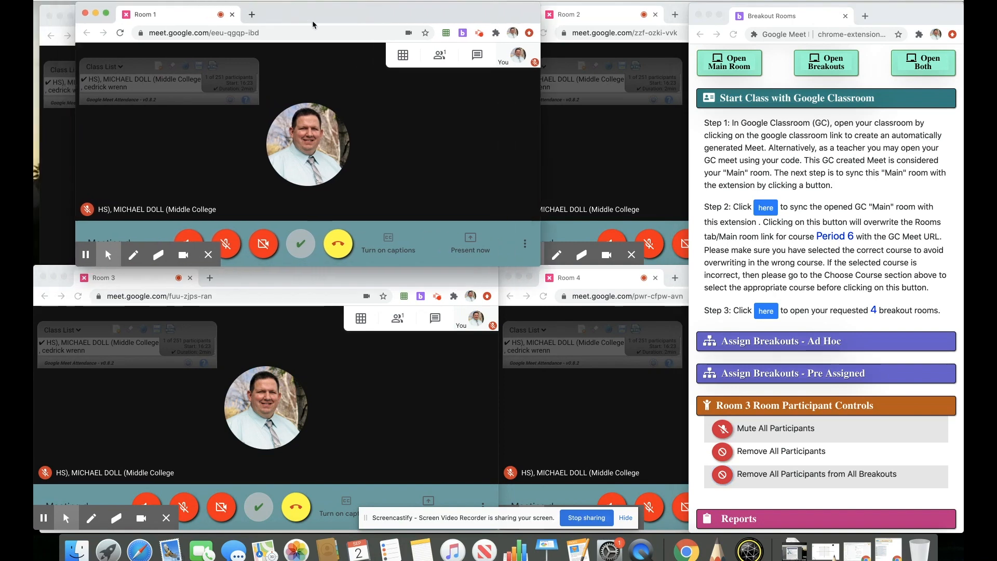
pyautogui.click(86, 13)
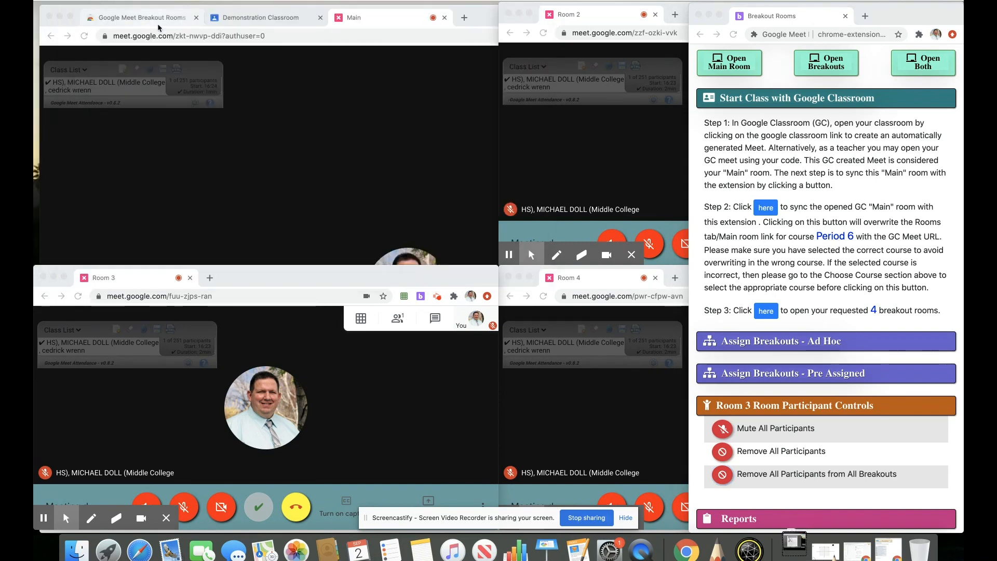
pyautogui.click(509, 13)
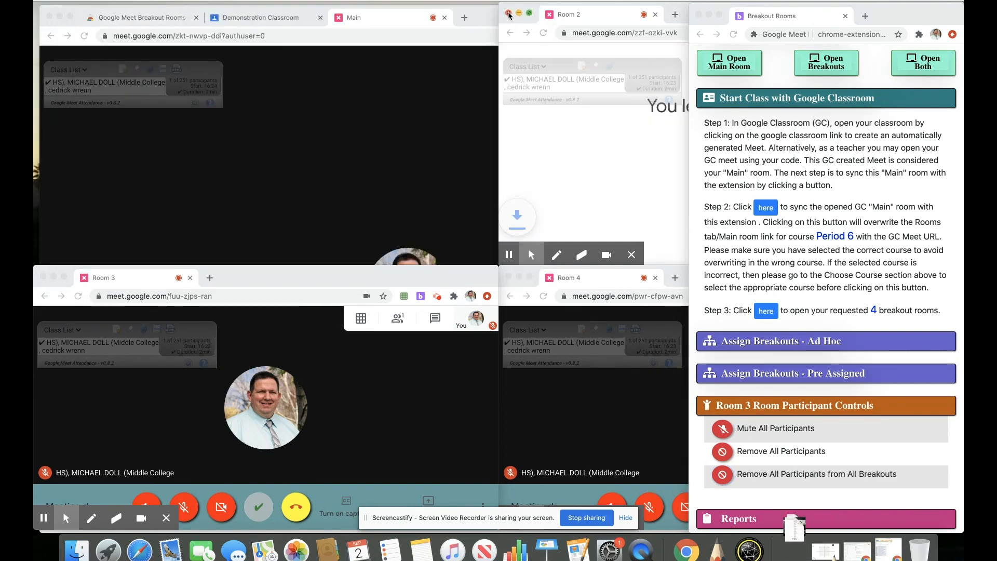
pyautogui.click(508, 278)
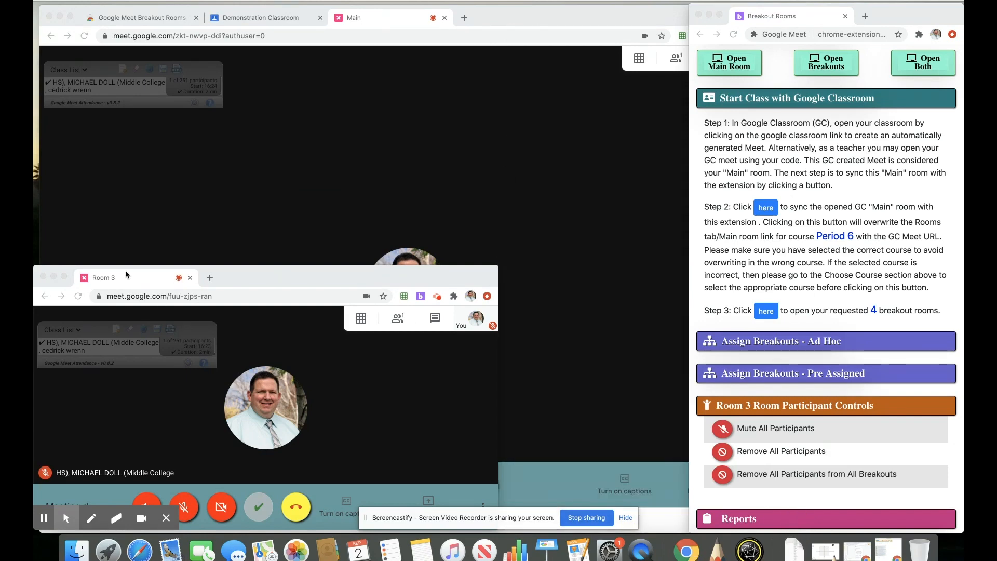
pyautogui.click(43, 276)
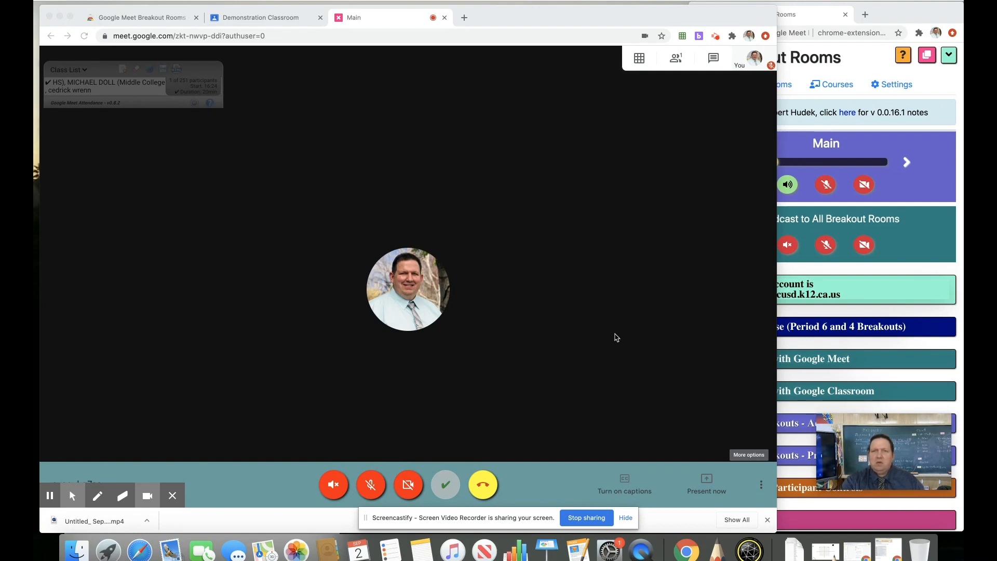
# Bring up the Google Meet Breakout Rooms extension's page in the Chrome Web Store.
pyautogui.click(163, 24)
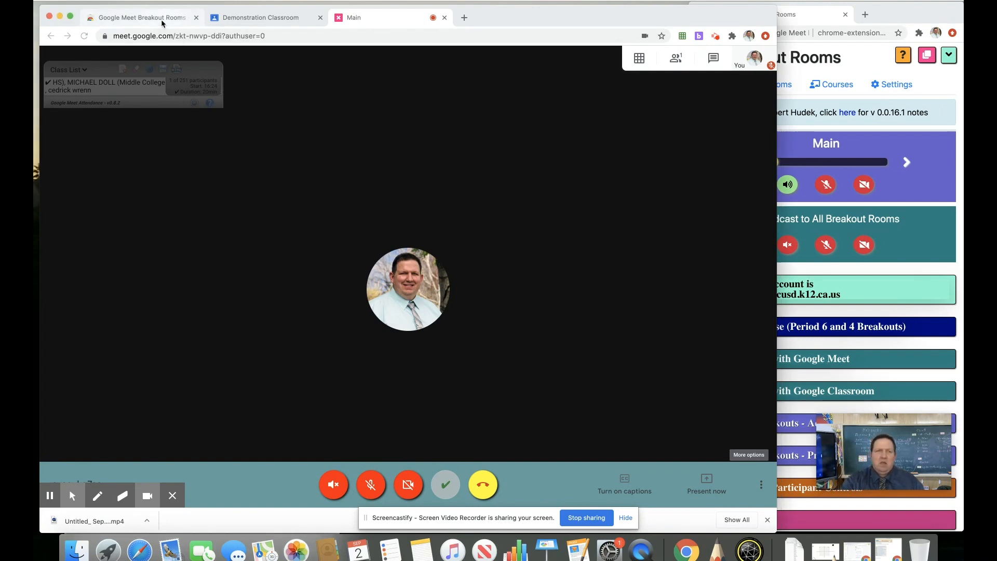
pyautogui.click(162, 24)
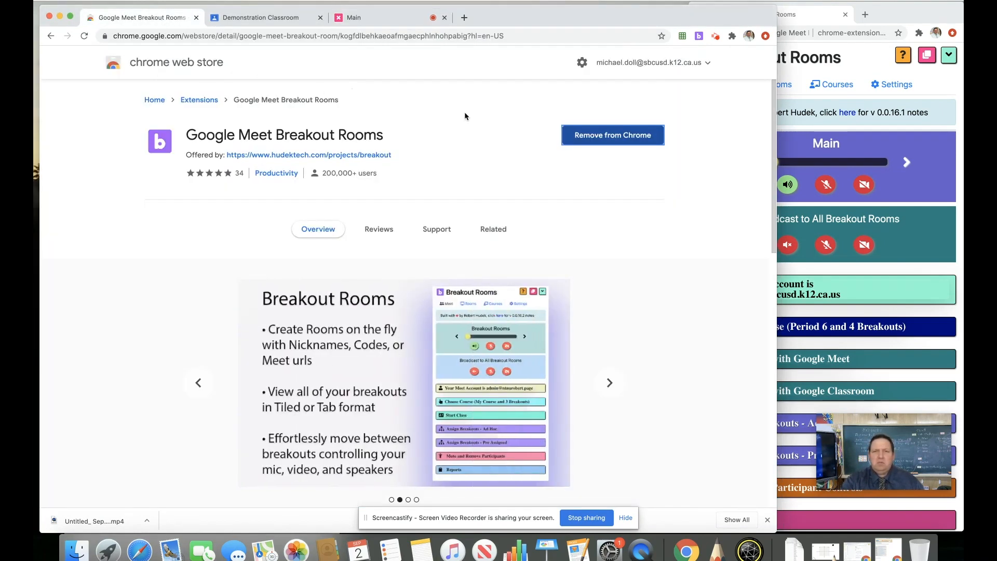